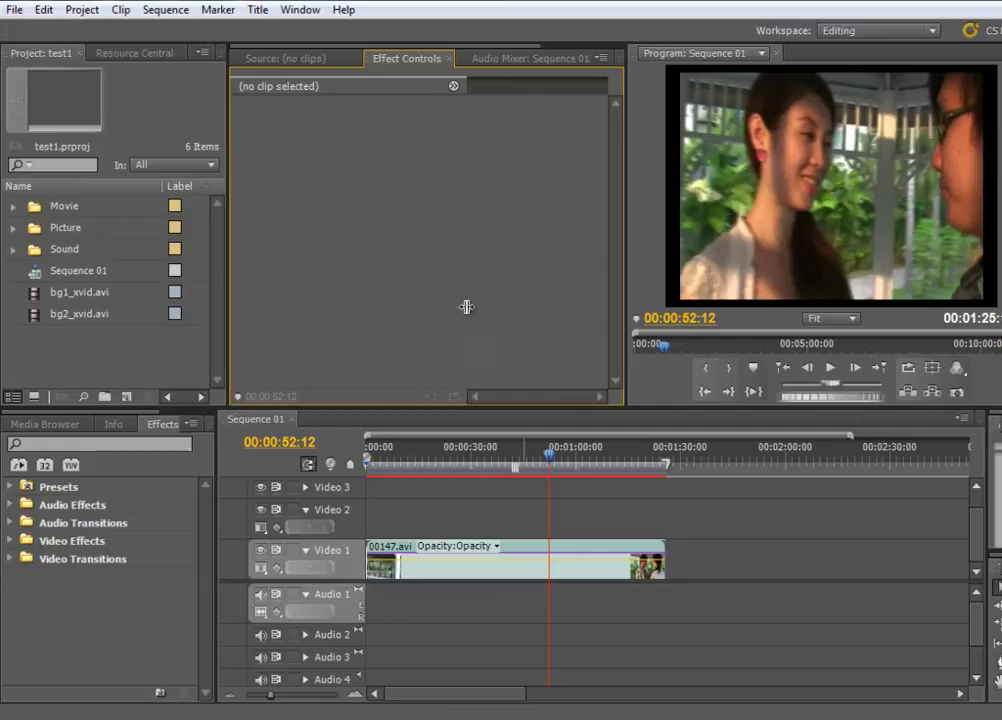
# Drop bg1_xvid.avi onto Video 2 above the couple footage near 52 seconds and play it back.
pyautogui.click(42, 293)
pyautogui.moveTo(42, 293); pyautogui.dragTo(561, 534)
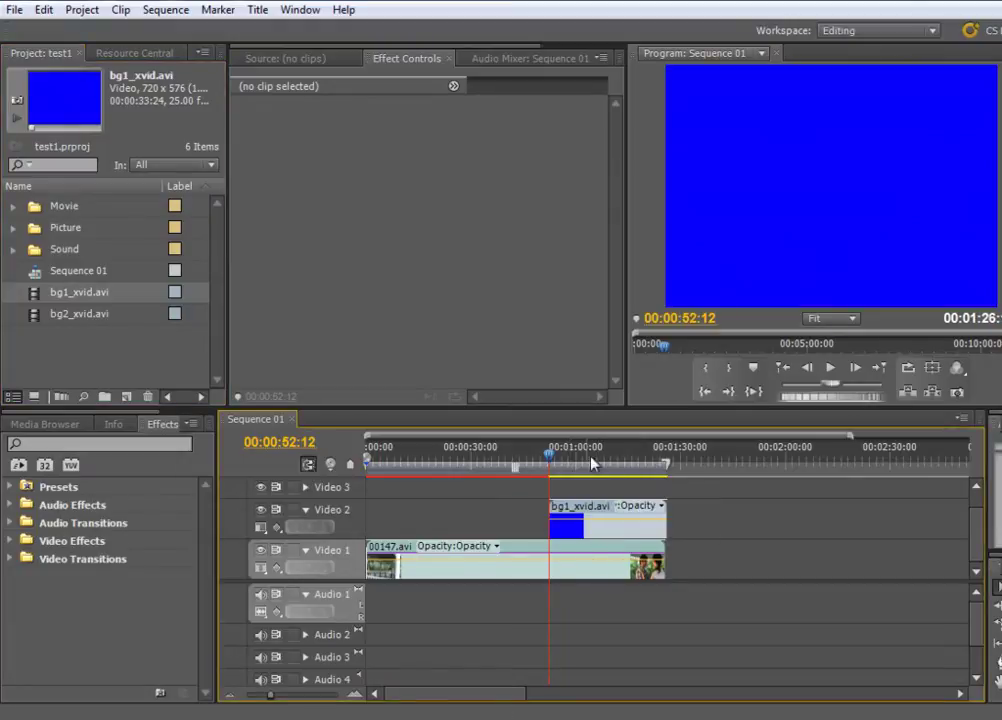
pyautogui.moveTo(553, 465); pyautogui.dragTo(563, 467)
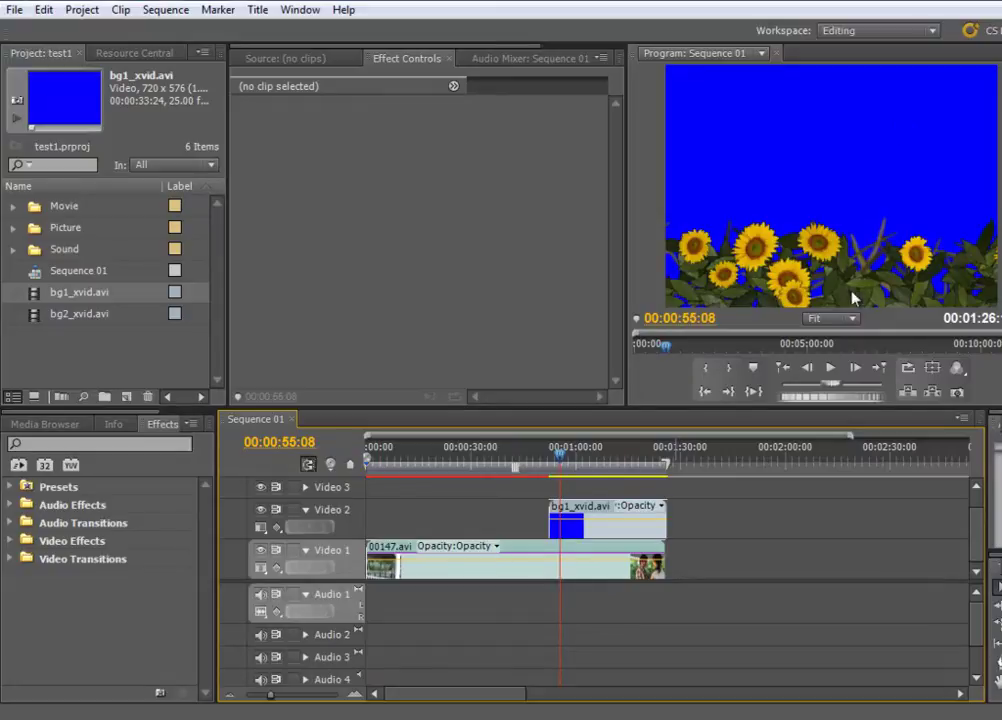
pyautogui.click(544, 456)
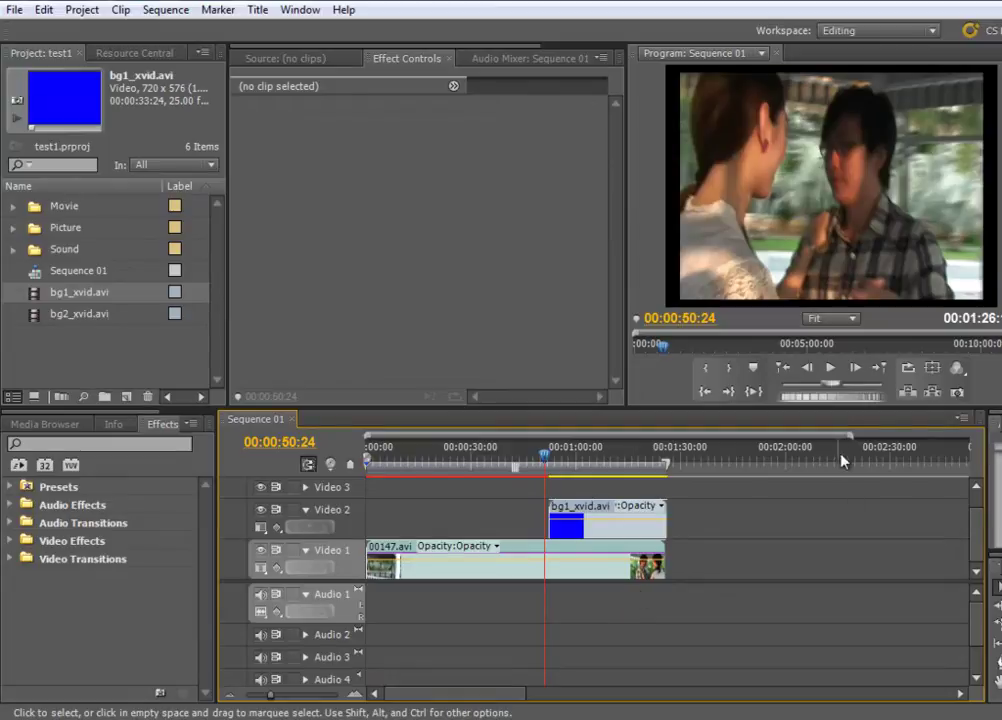
pyautogui.press('space')
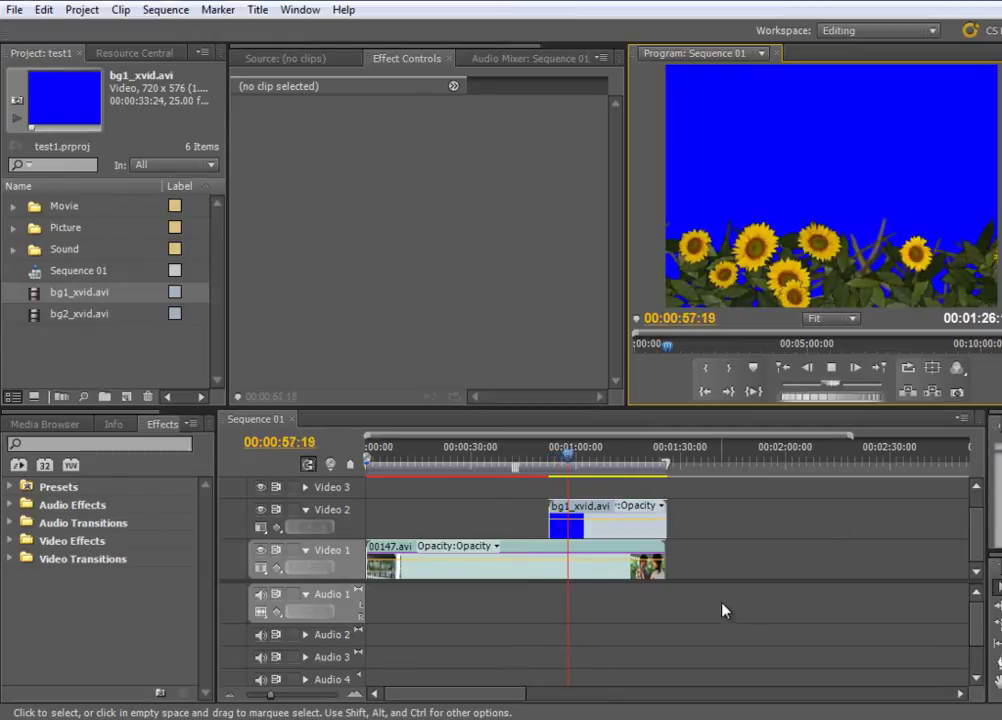
# Stop playback and drag Blue Screen Key from Video Effects > Keying onto bg1_xvid.avi on Video 2.
pyautogui.click(830, 368)
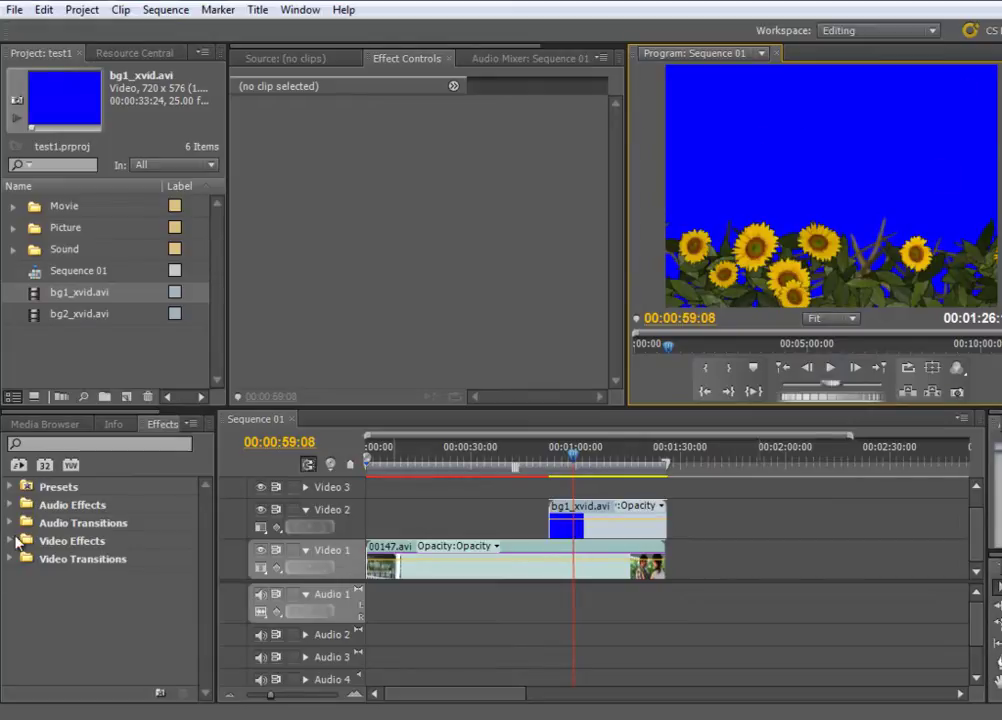
pyautogui.click(13, 541)
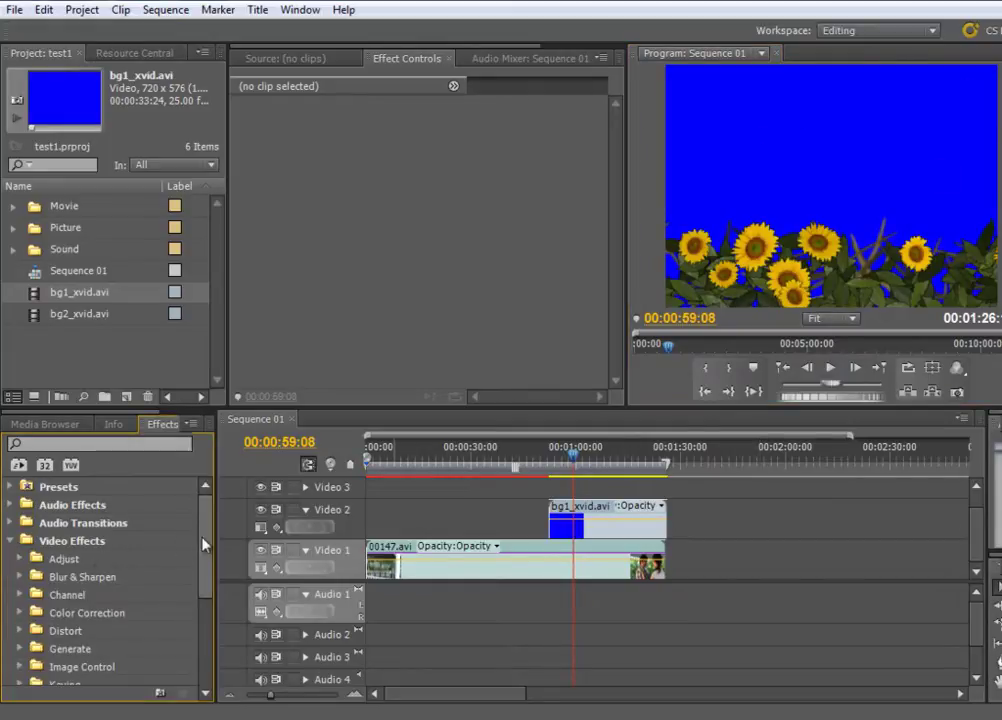
pyautogui.moveTo(203, 545); pyautogui.dragTo(199, 599)
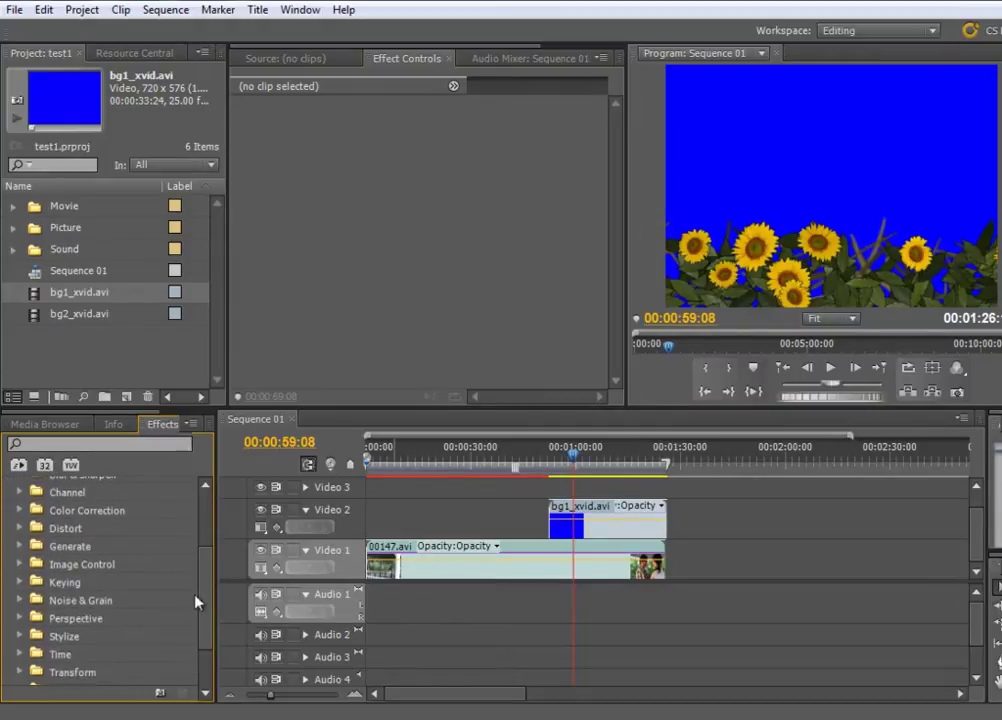
pyautogui.click(22, 584)
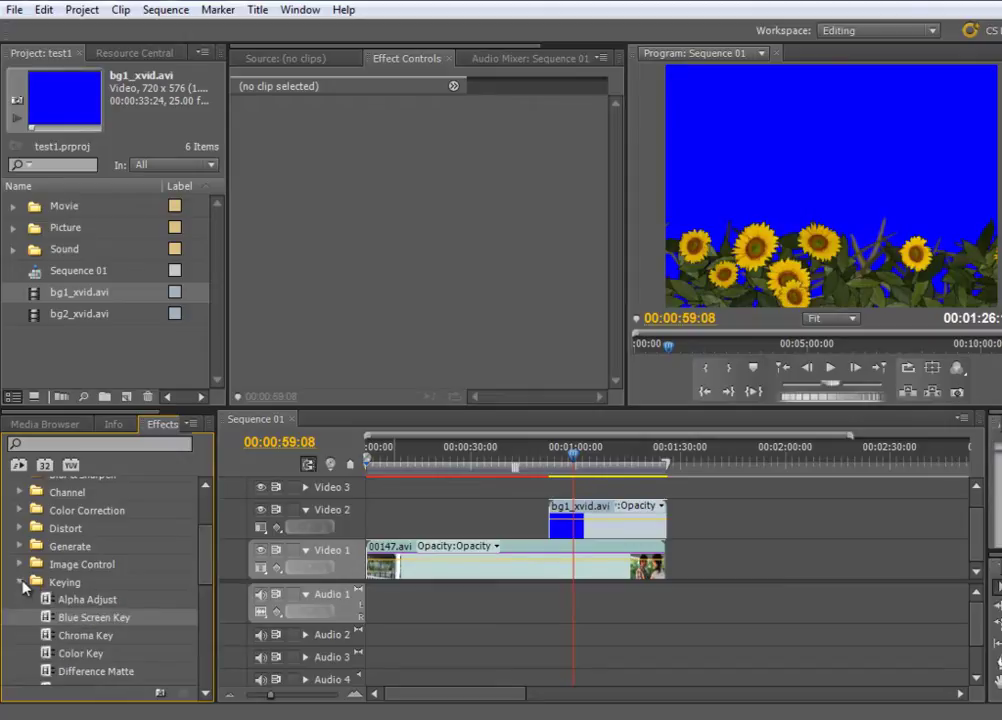
pyautogui.scroll(-1, 206, 578)
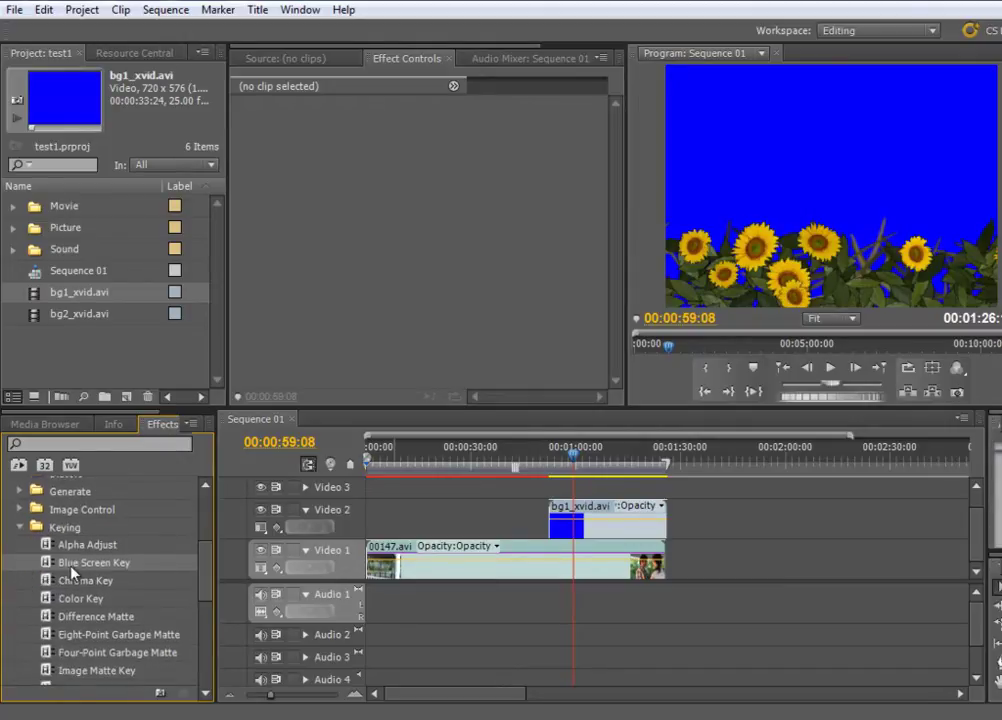
pyautogui.moveTo(66, 570); pyautogui.dragTo(560, 526)
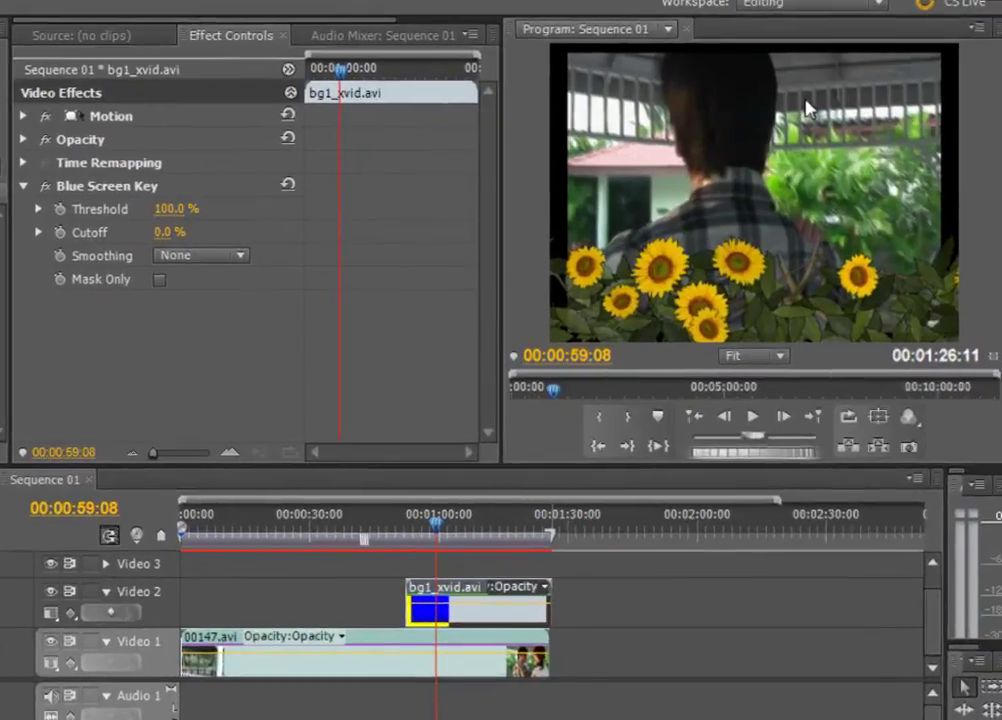
pyautogui.moveTo(436, 530); pyautogui.dragTo(398, 545)
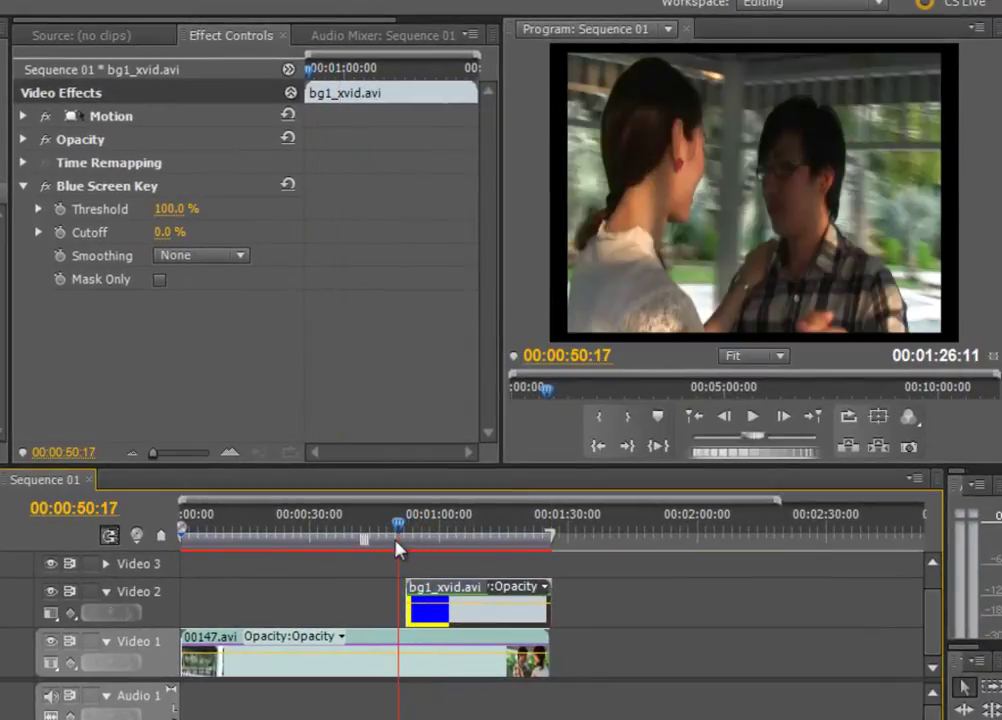
pyautogui.click(750, 420)
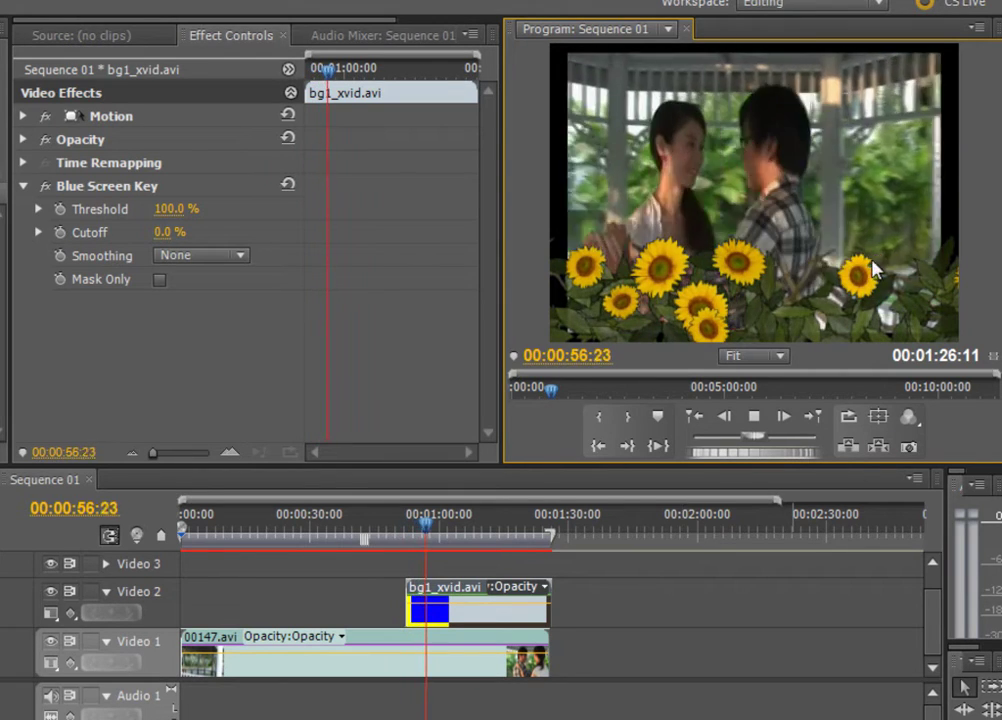
pyautogui.click(765, 418)
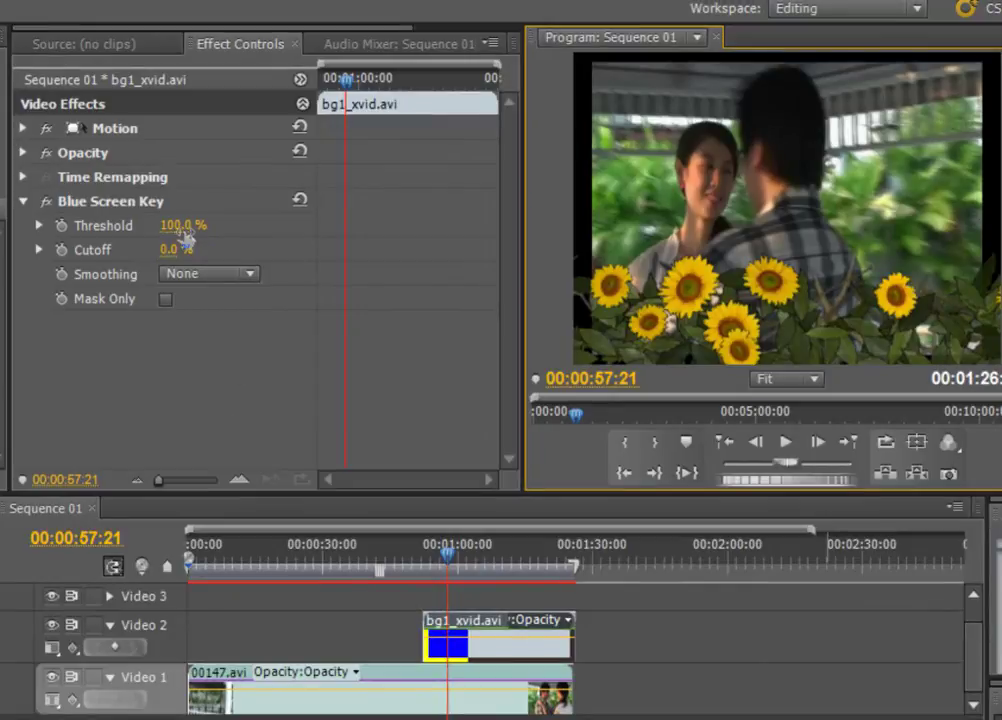
# Test the Blue Screen Key Threshold by lowering it, then restore it to 100%.
pyautogui.moveTo(175, 226)
pyautogui.mouseDown()
pyautogui.moveTo(150, 246)
pyautogui.moveTo(103, 251)
pyautogui.mouseUp()
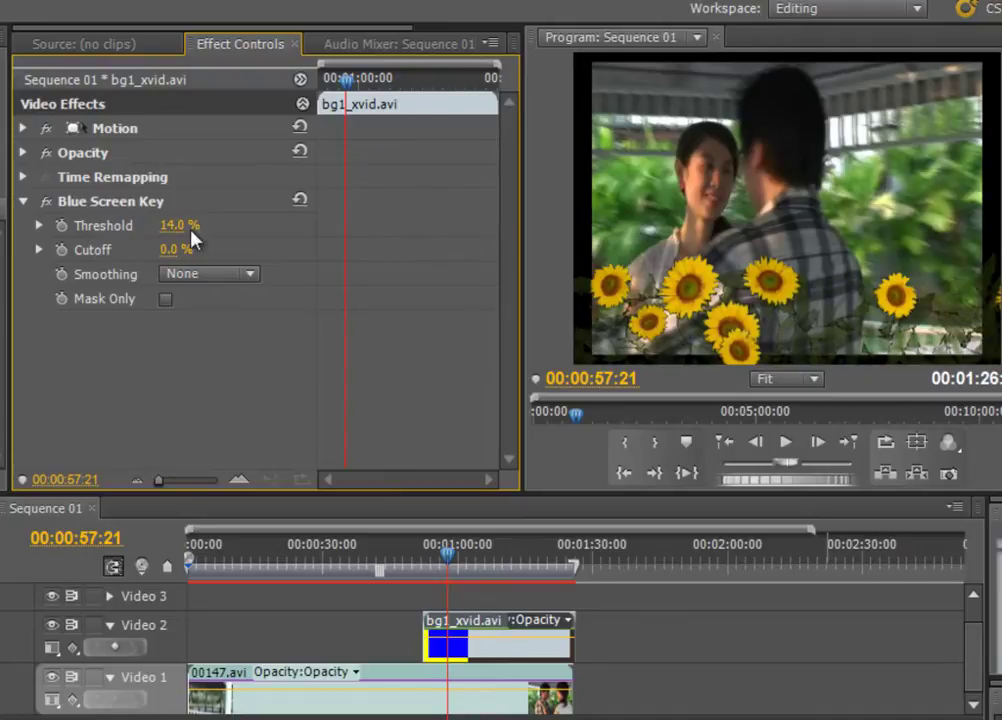
pyautogui.moveTo(159, 233); pyautogui.dragTo(220, 237)
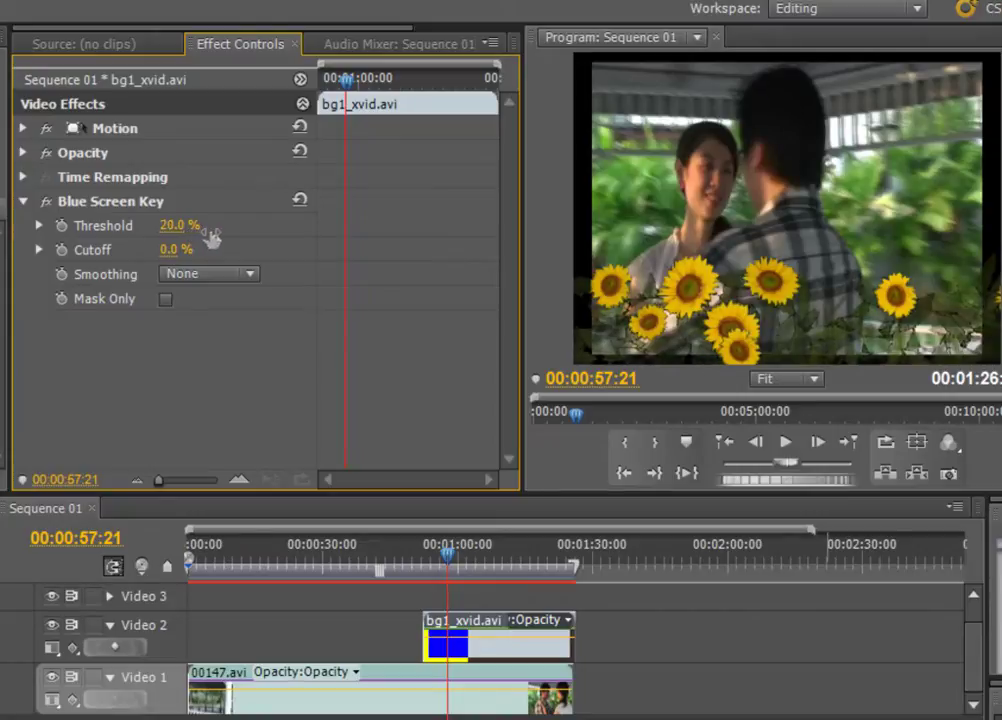
pyautogui.moveTo(220, 237); pyautogui.dragTo(338, 233)
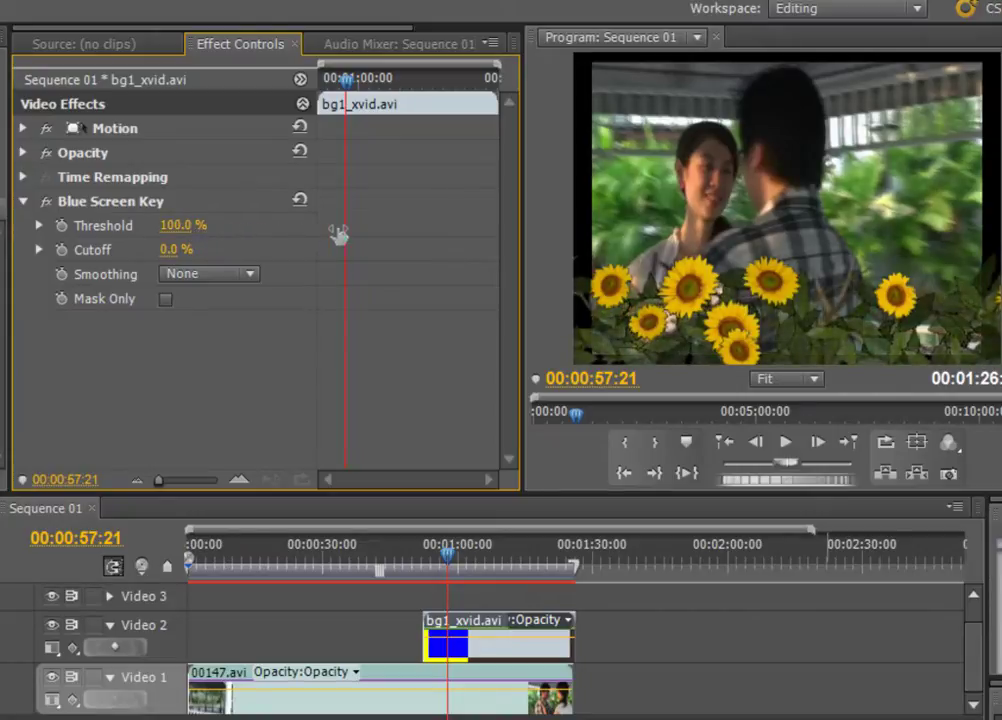
# Experiment with the Cutoff value and settle it at 10%.
pyautogui.moveTo(172, 250); pyautogui.dragTo(308, 262)
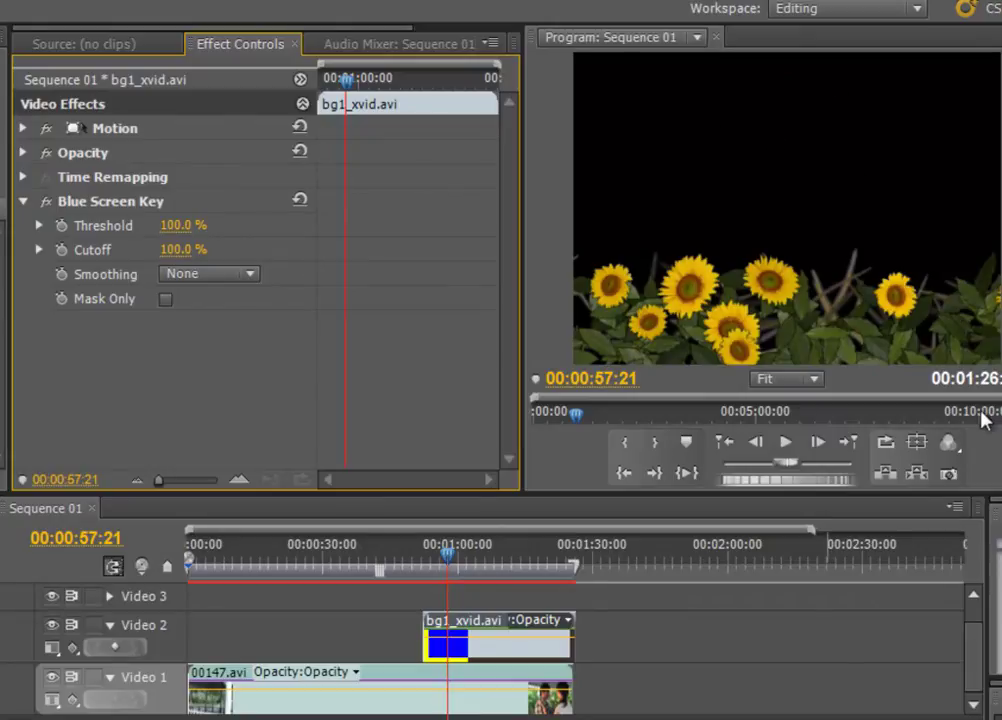
pyautogui.moveTo(186, 250); pyautogui.dragTo(151, 256)
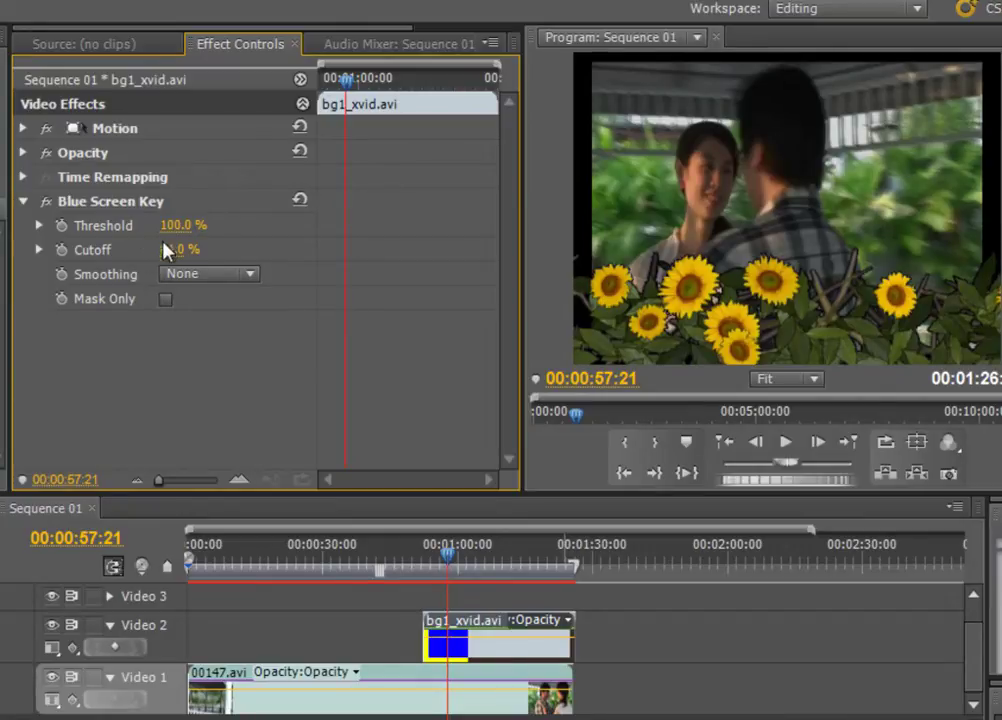
pyautogui.moveTo(180, 250); pyautogui.dragTo(31, 302)
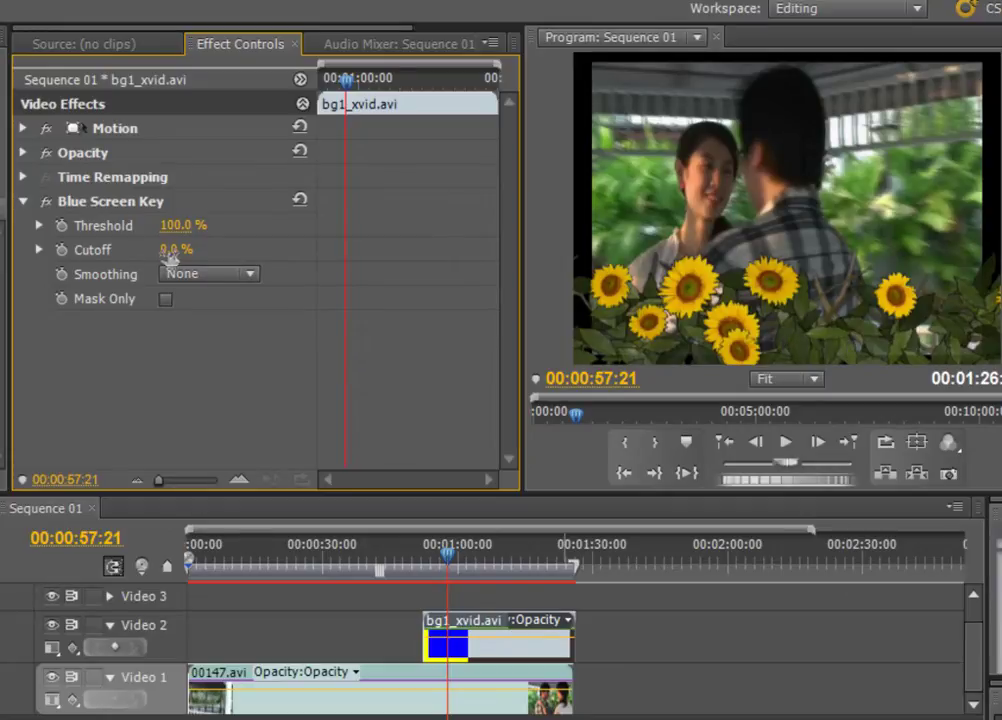
pyautogui.moveTo(196, 253)
pyautogui.mouseDown()
pyautogui.moveTo(230, 250)
pyautogui.moveTo(215, 264)
pyautogui.mouseUp()
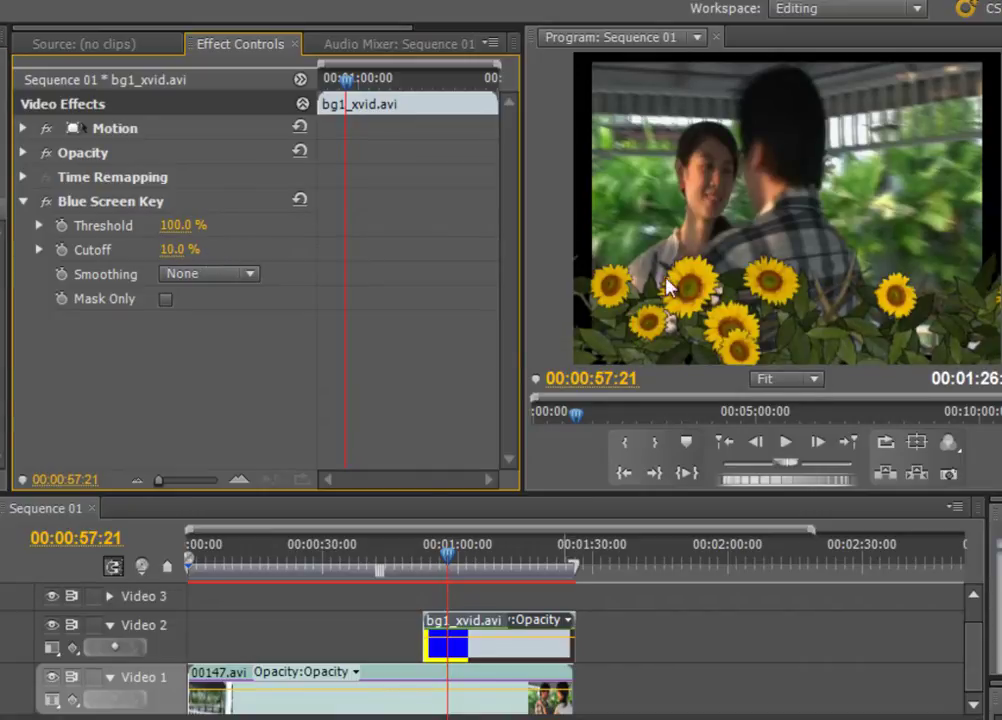
# Replay the overlay from before its start and set the key's Smoothing to High.
pyautogui.click(416, 566)
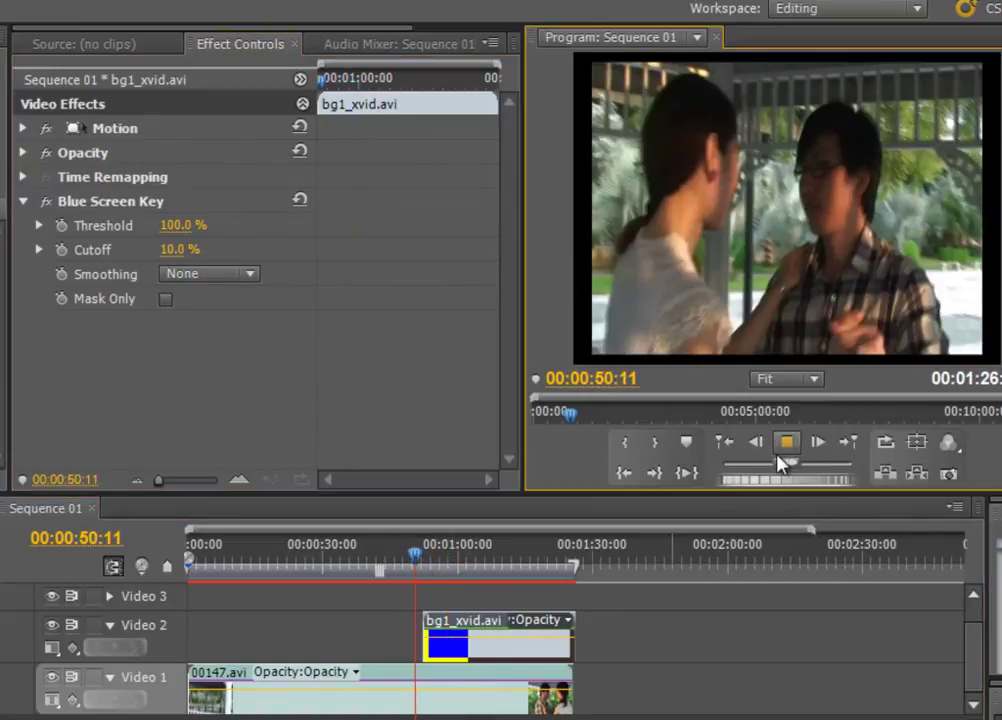
pyautogui.click(782, 446)
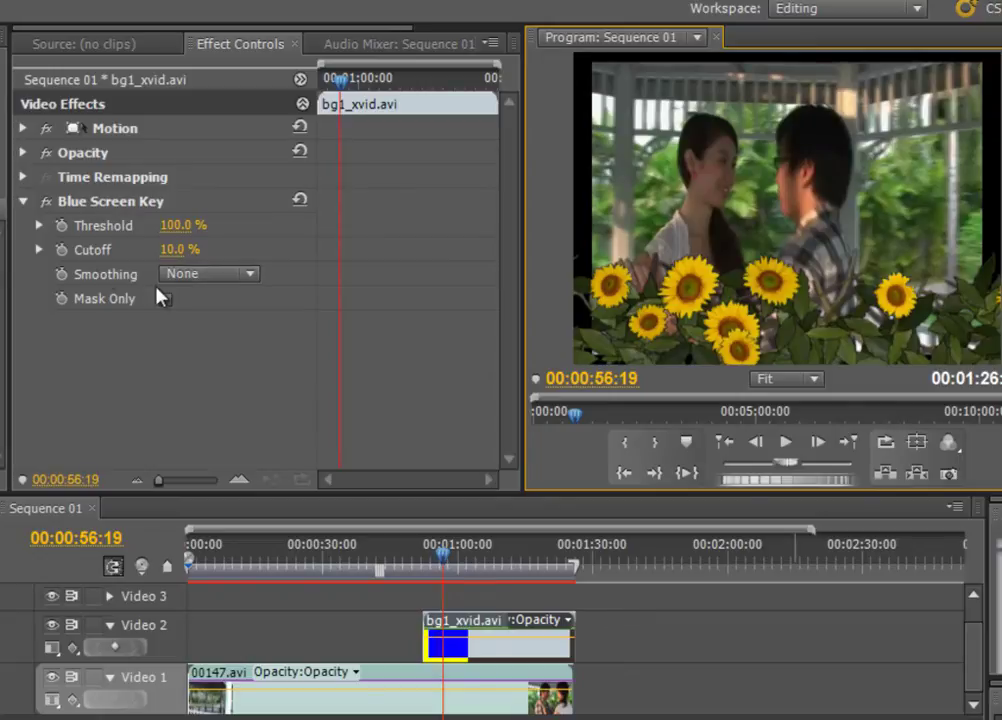
pyautogui.click(197, 283)
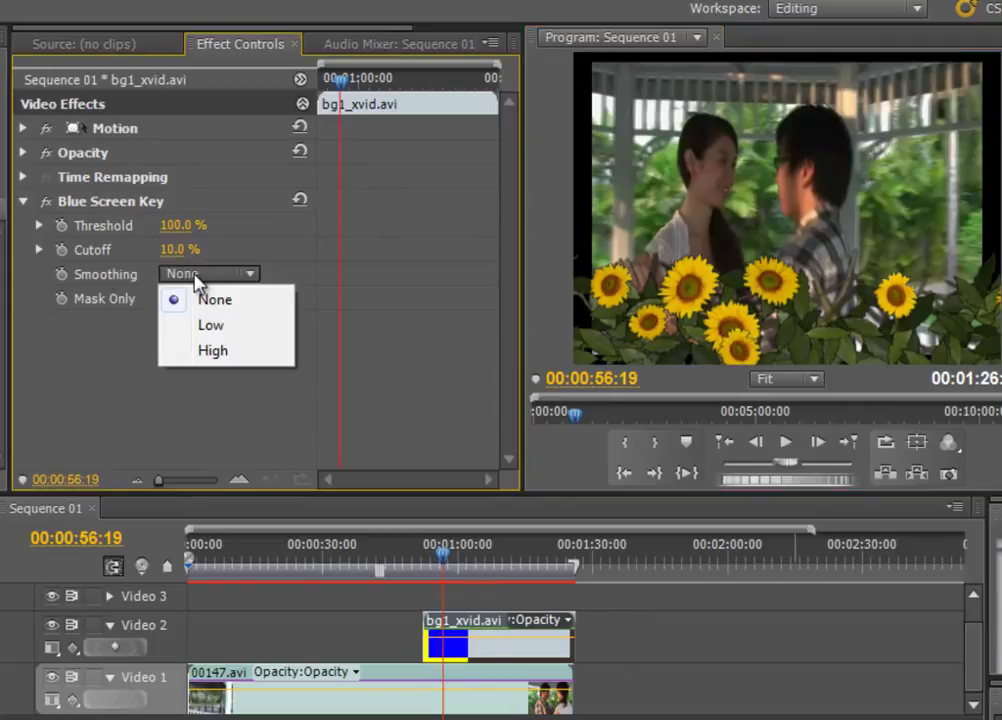
pyautogui.click(262, 352)
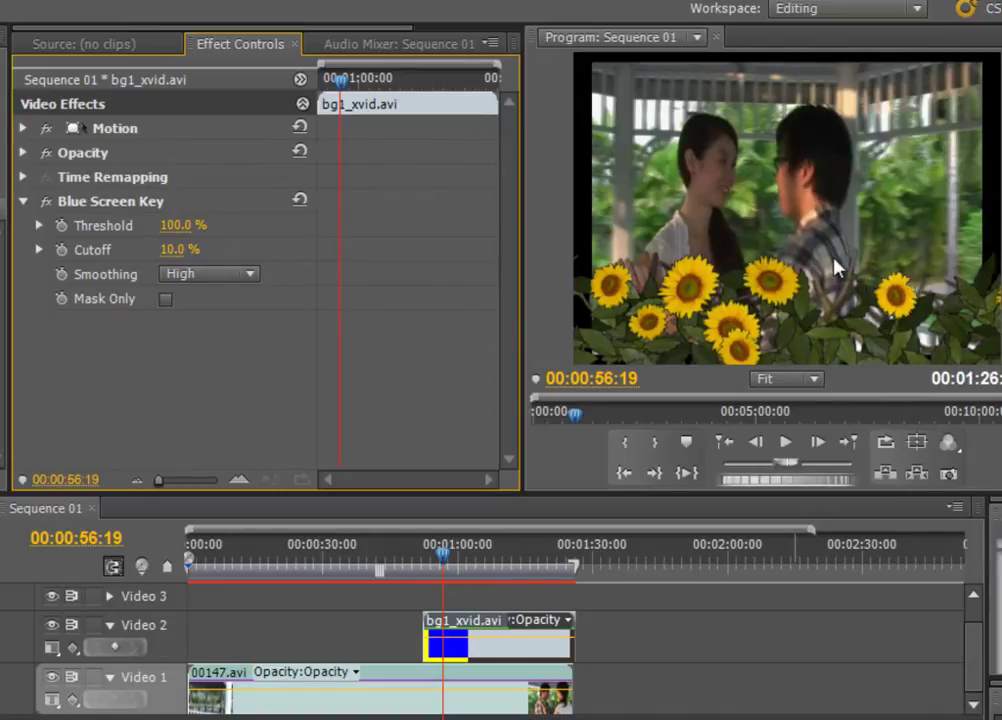
# Compare Smoothing None against High, keep High, turn Mask Only off, and return to 00:00:51:11.
pyautogui.click(249, 268)
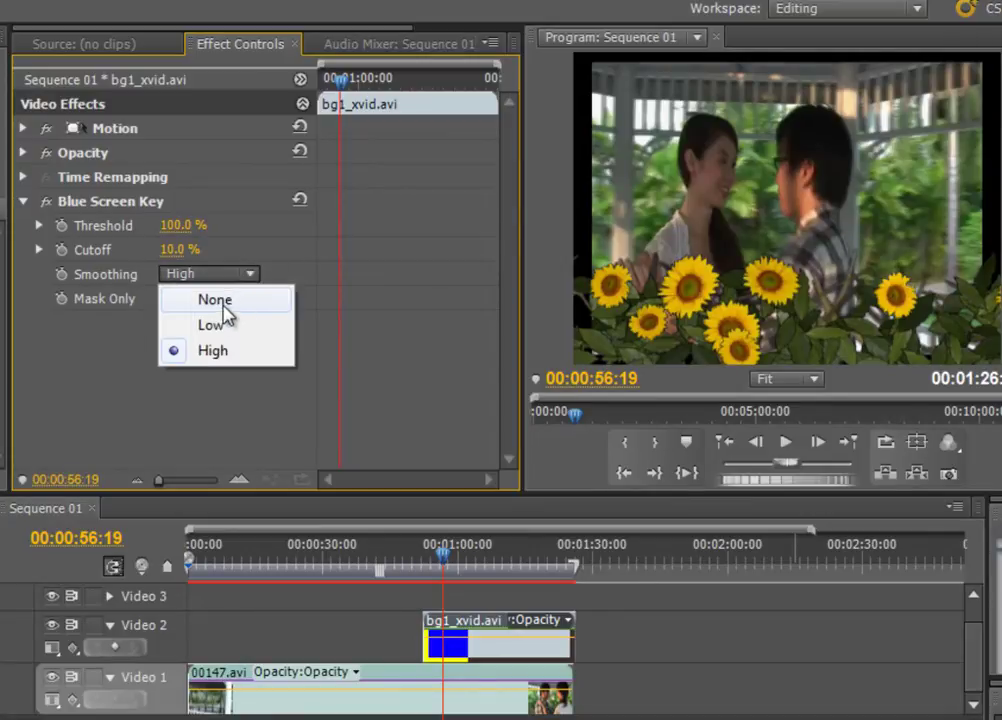
pyautogui.click(218, 301)
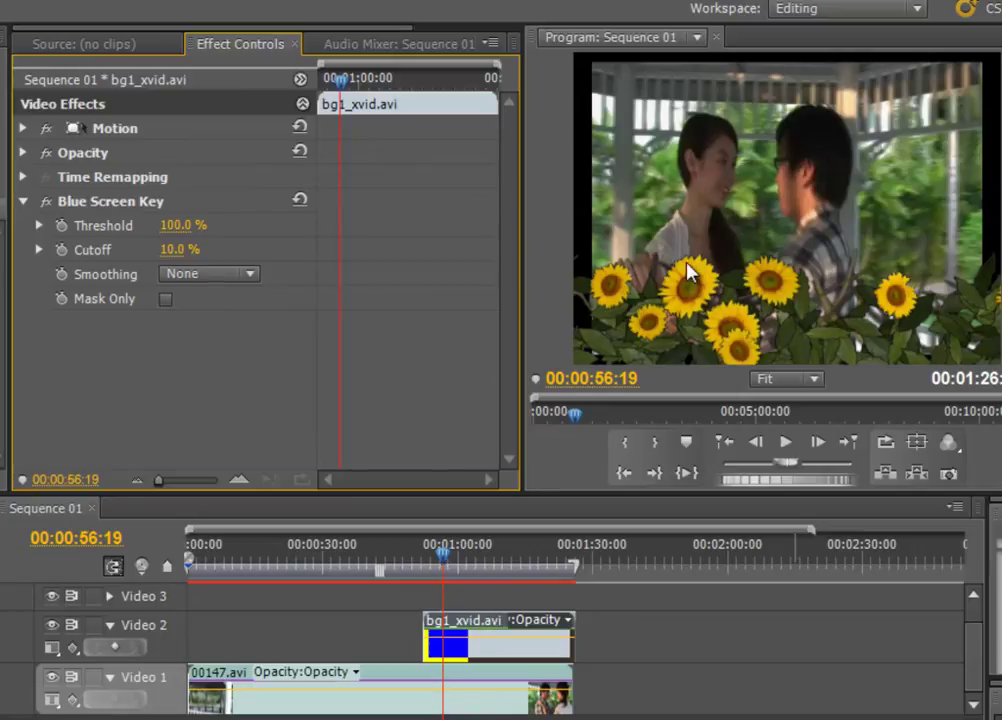
pyautogui.click(245, 274)
pyautogui.click(217, 350)
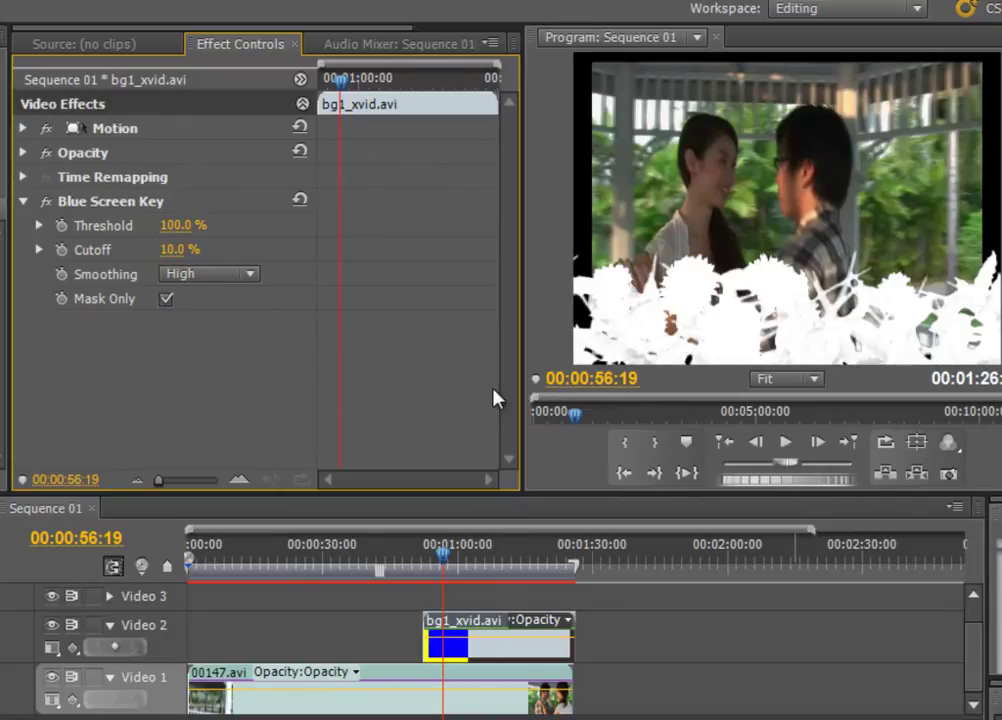
pyautogui.click(166, 298)
pyautogui.moveTo(425, 563); pyautogui.dragTo(419, 563)
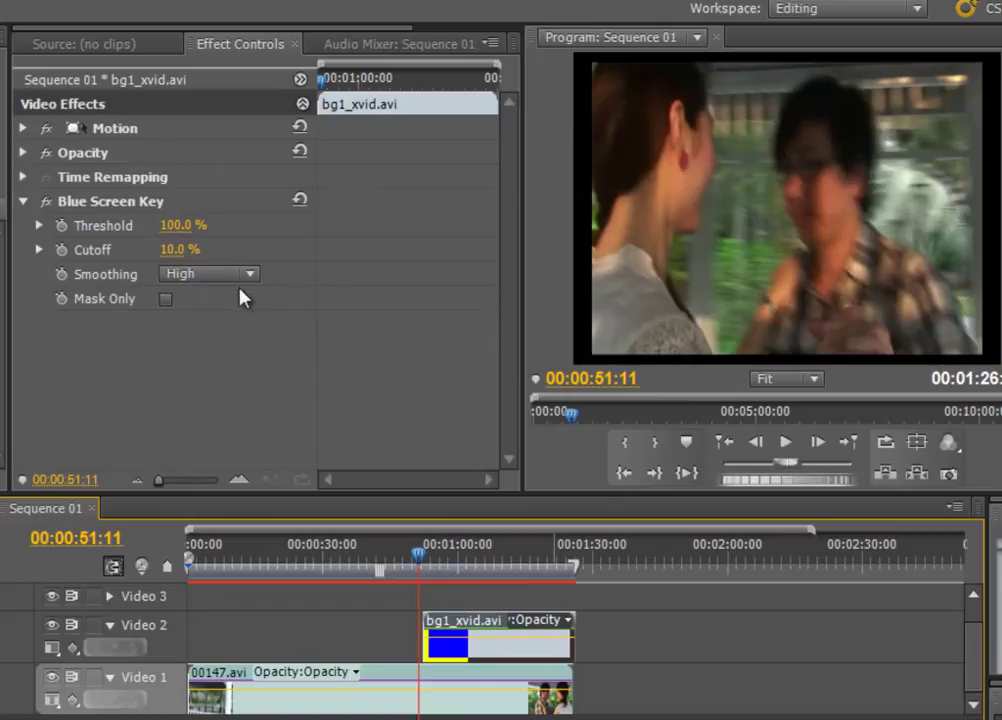
# Play the keyed overlay through to 01:11:04, then delete bg1_xvid.avi from Video 2.
pyautogui.click(784, 442)
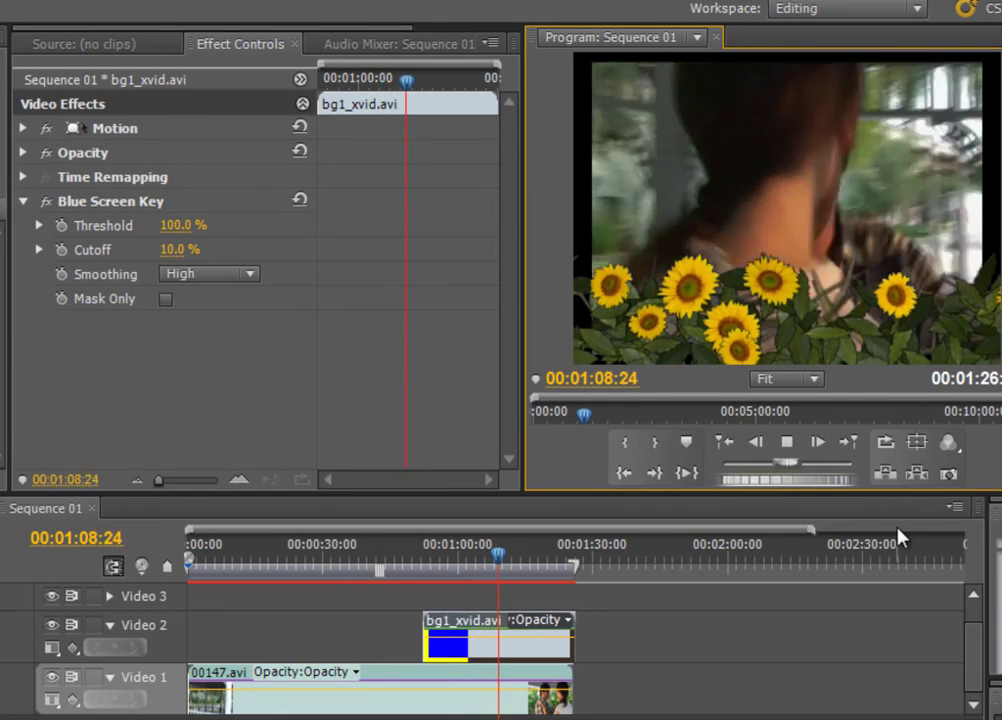
pyautogui.click(787, 442)
pyautogui.click(668, 661)
pyautogui.click(564, 651)
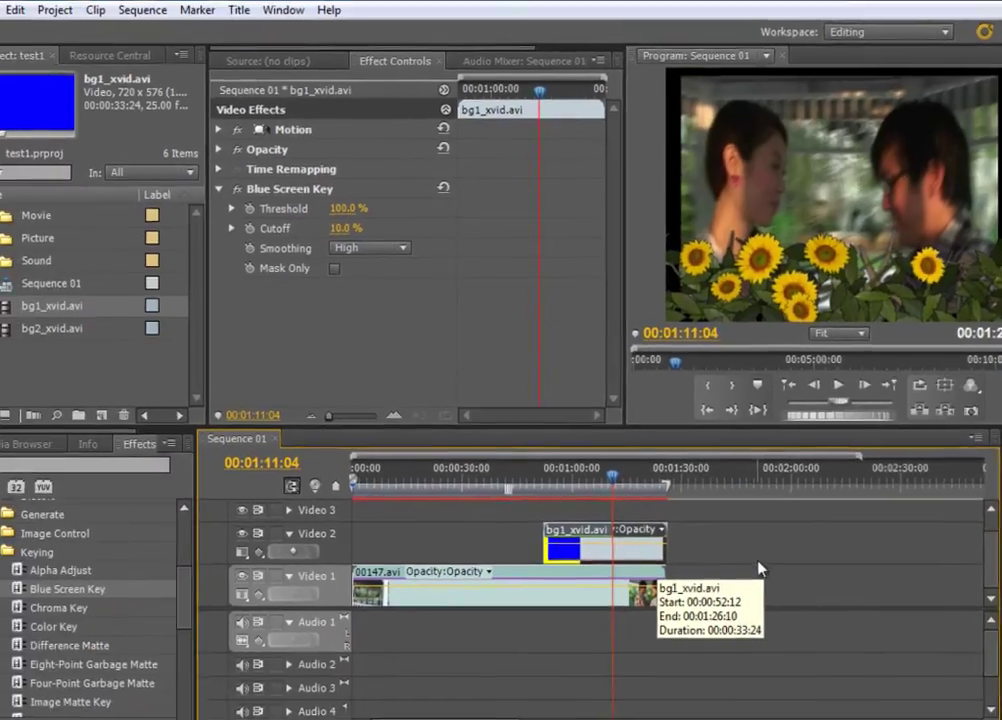
pyautogui.press('Delete')
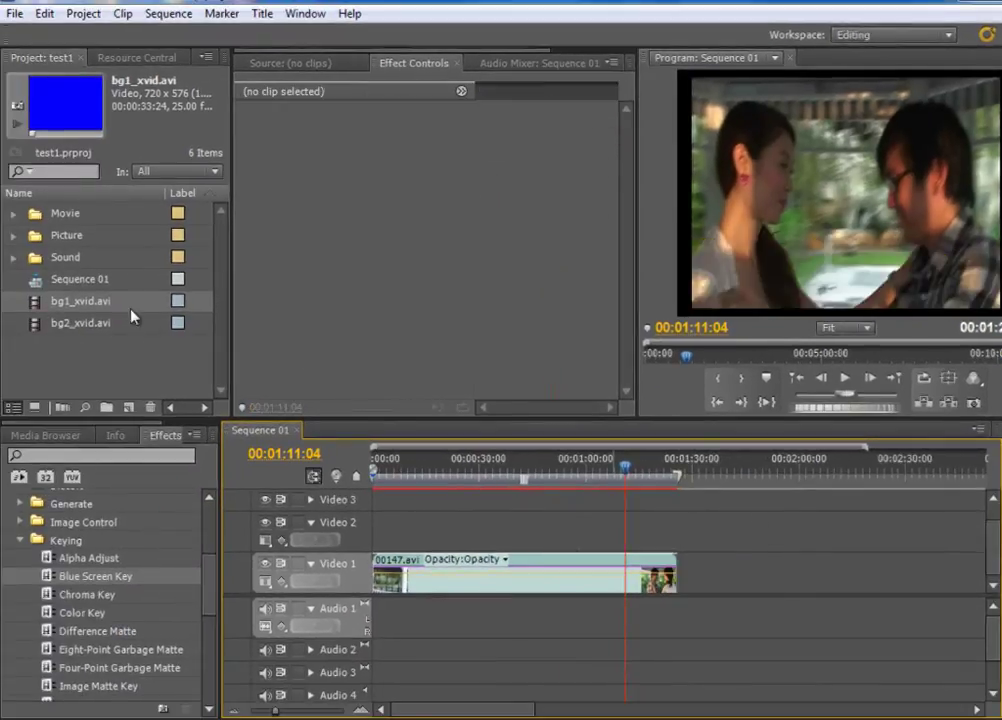
# Drop bg2_xvid.avi from the Project panel onto Video 2 at the playhead.
pyautogui.click(80, 322)
pyautogui.click(34, 322)
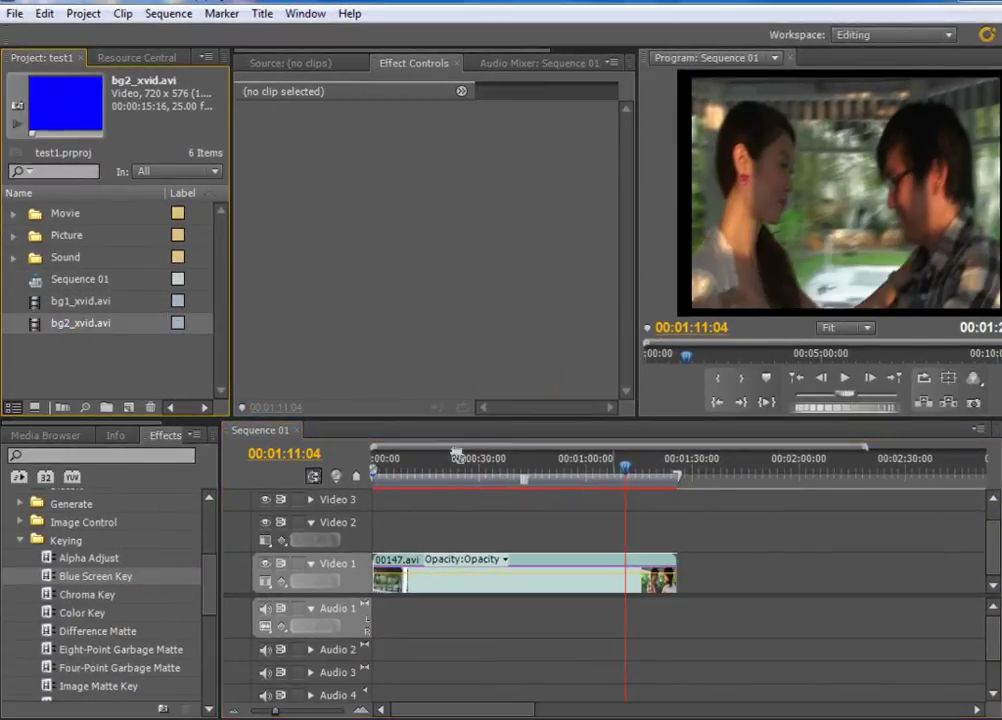
pyautogui.moveTo(80, 322); pyautogui.dragTo(630, 530)
# Preview the new clip from 01:08:24, then park the playhead around 01:12 inside it.
pyautogui.moveTo(624, 476); pyautogui.dragTo(615, 472)
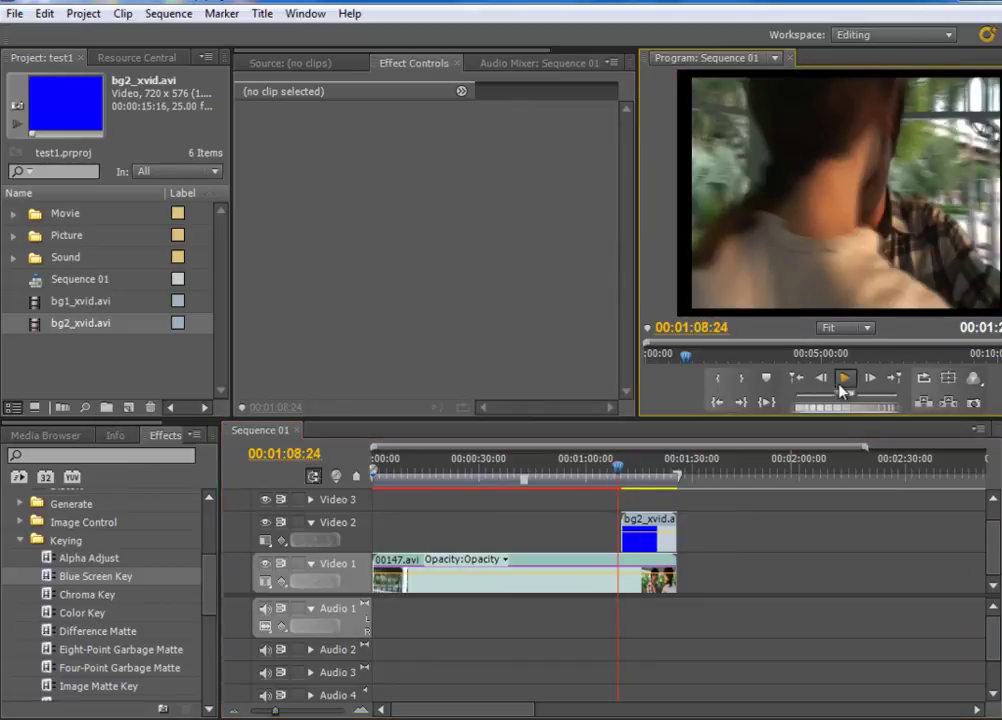
pyautogui.press('space')
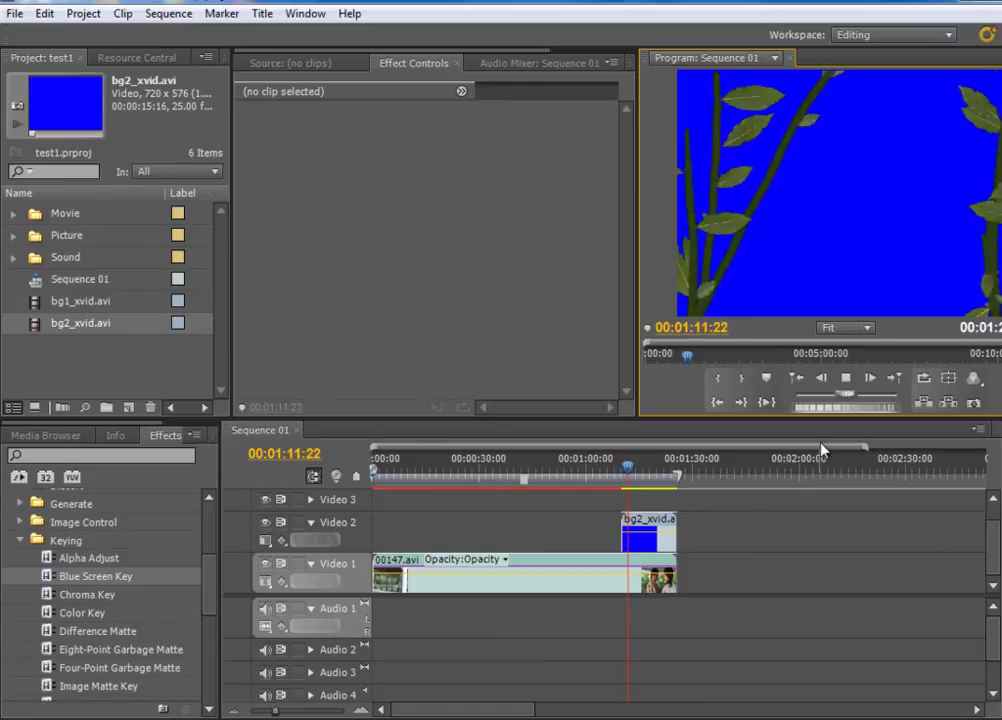
pyautogui.click(850, 378)
pyautogui.click(634, 470)
pyautogui.moveTo(634, 475); pyautogui.dragTo(627, 472)
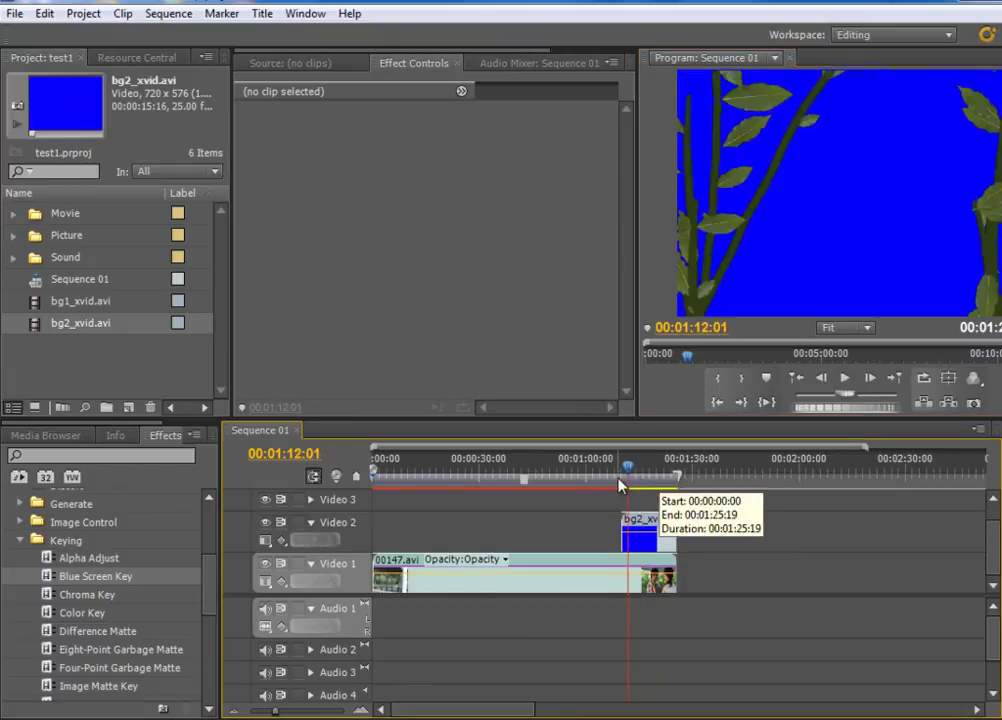
# Apply RGB Difference Key to bg2_xvid.avi and sample the blue background as its key colour.
pyautogui.scroll(-1, 208, 599)
pyautogui.moveTo(208, 600); pyautogui.dragTo(210, 630)
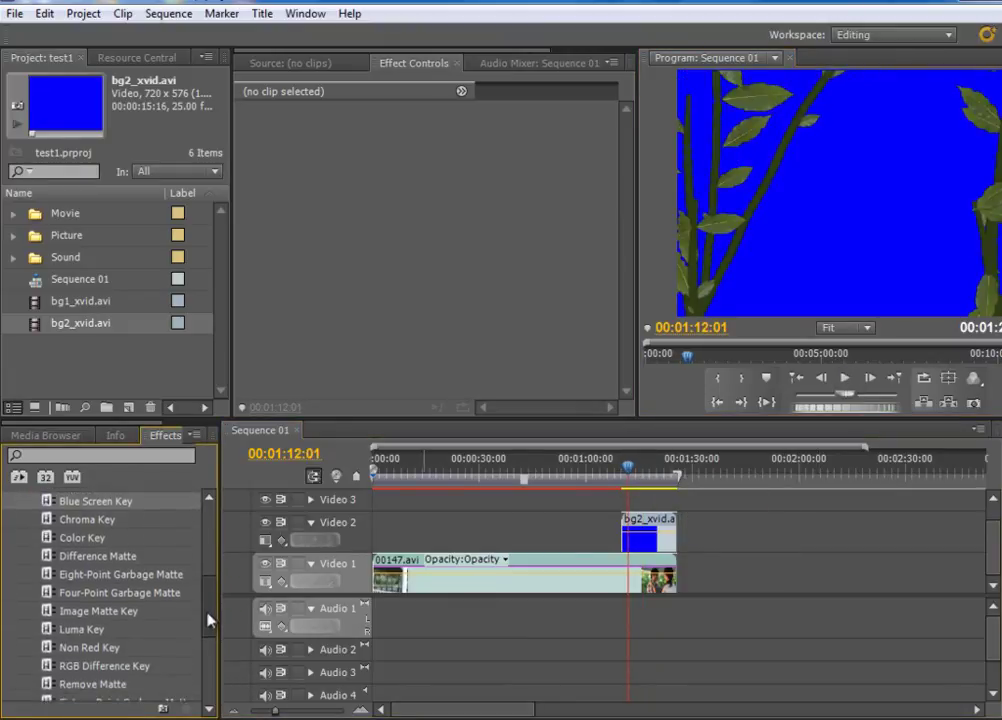
pyautogui.click(138, 632)
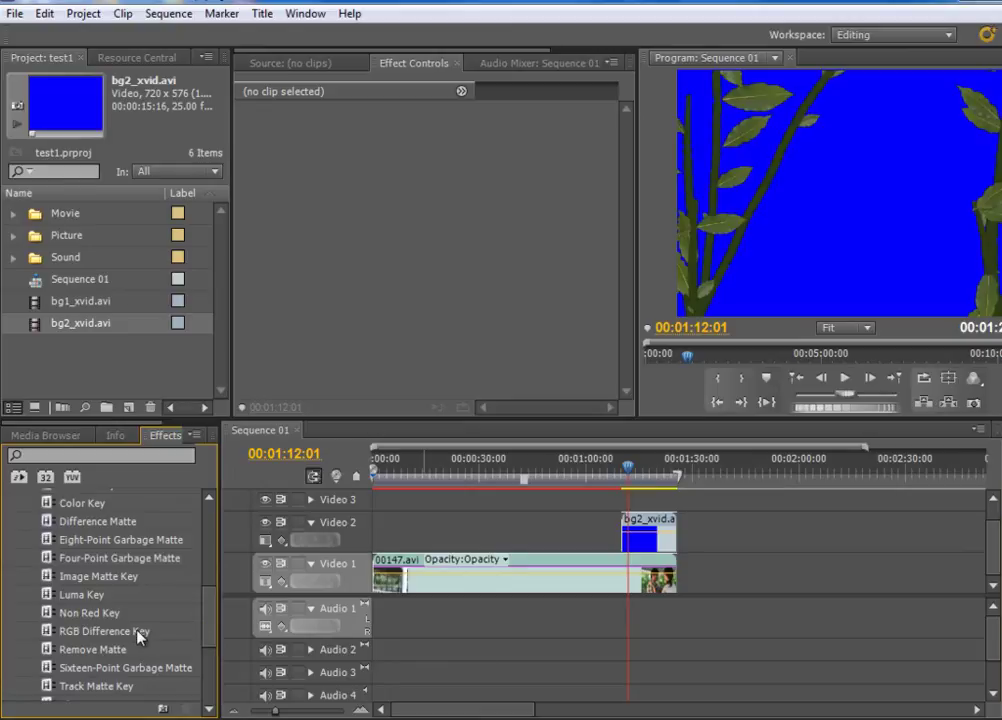
pyautogui.moveTo(46, 637); pyautogui.dragTo(662, 541)
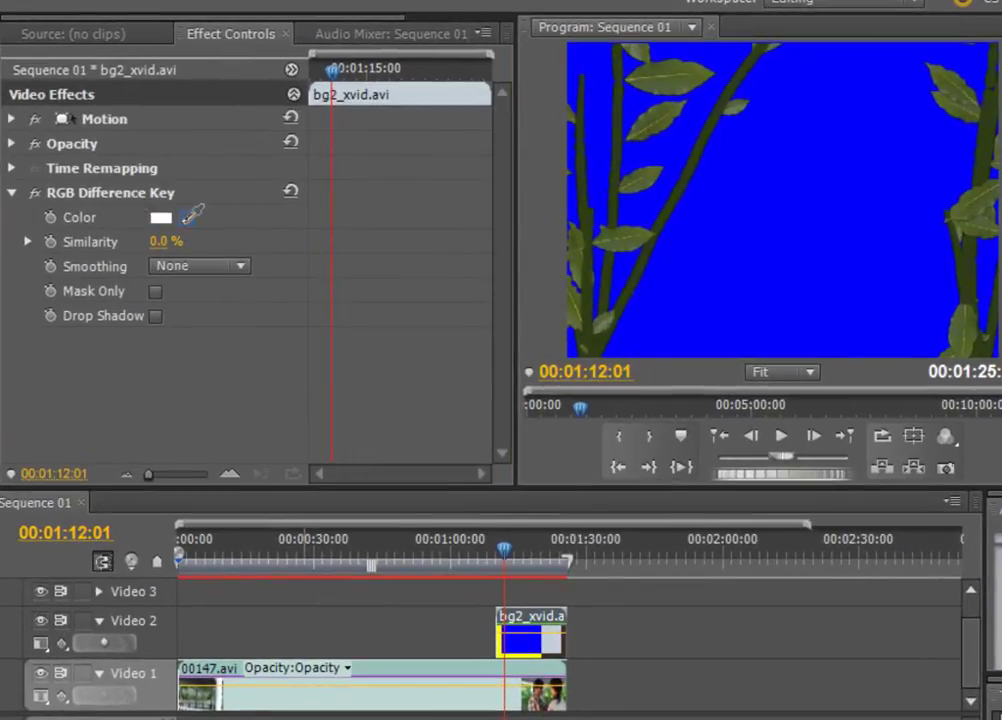
pyautogui.moveTo(190, 213)
pyautogui.mouseDown()
pyautogui.moveTo(868, 280)
pyautogui.moveTo(838, 240)
pyautogui.moveTo(833, 248)
pyautogui.mouseUp()
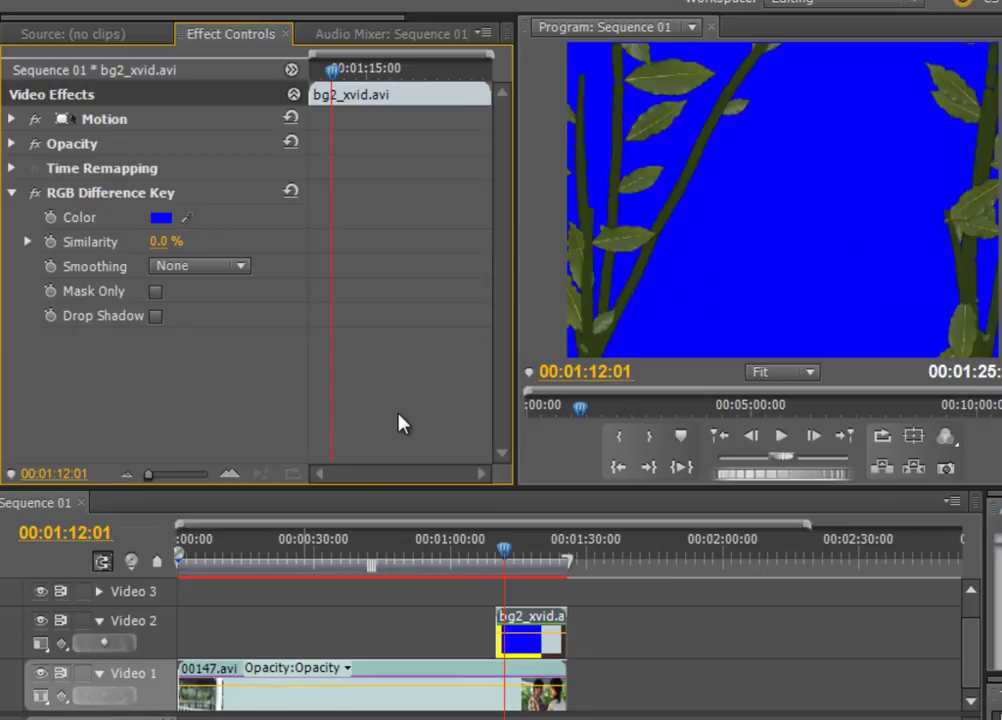
# Raise Similarity, set Smoothing to High, disable Drop Shadow, and finish Similarity at 83.5%.
pyautogui.moveTo(158, 241); pyautogui.dragTo(240, 232)
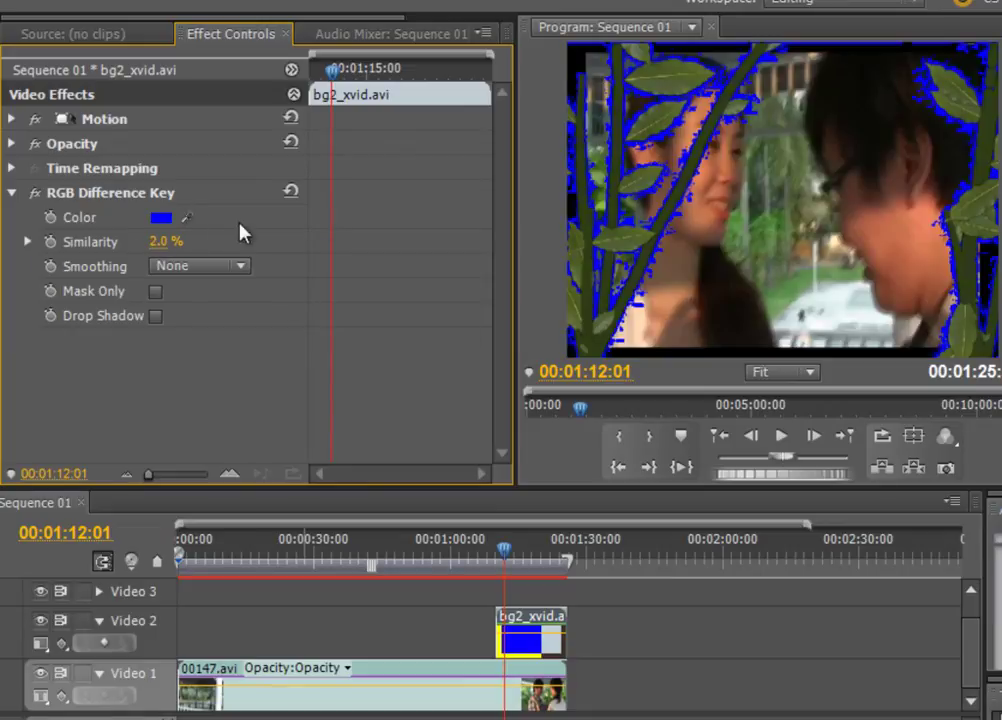
pyautogui.moveTo(159, 242)
pyautogui.mouseDown()
pyautogui.moveTo(230, 235)
pyautogui.moveTo(219, 238)
pyautogui.mouseUp()
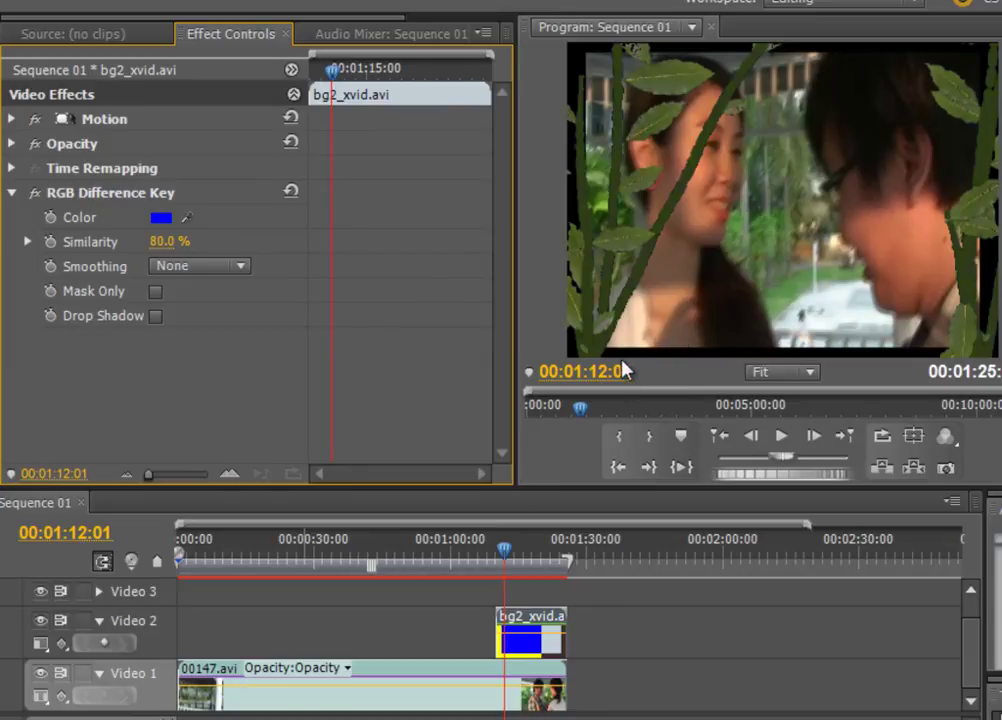
pyautogui.click(226, 268)
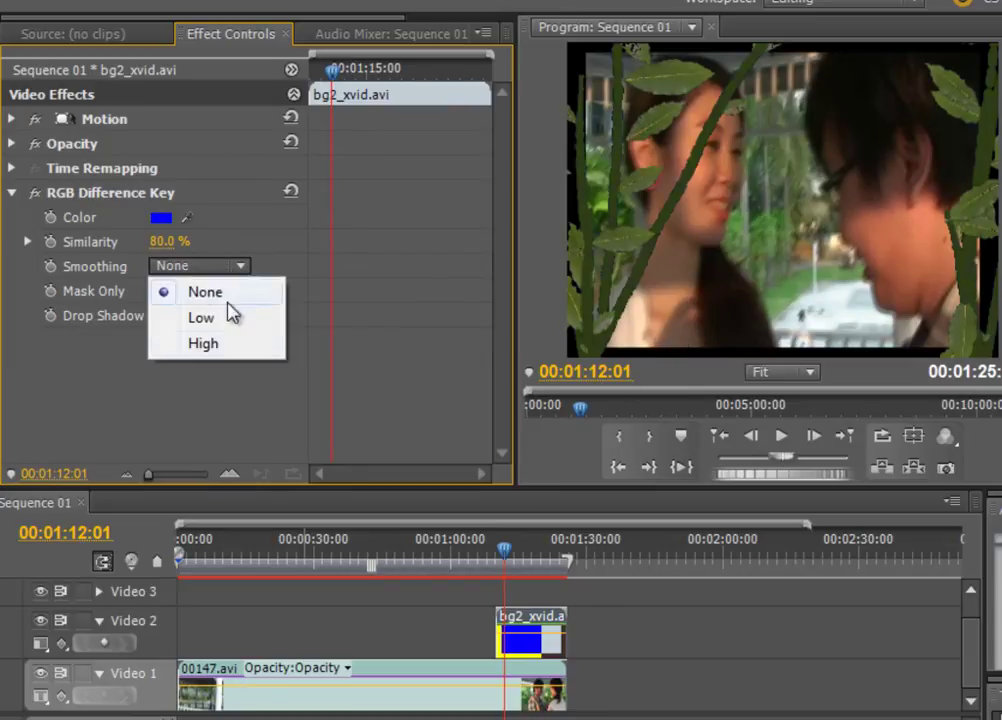
pyautogui.click(241, 350)
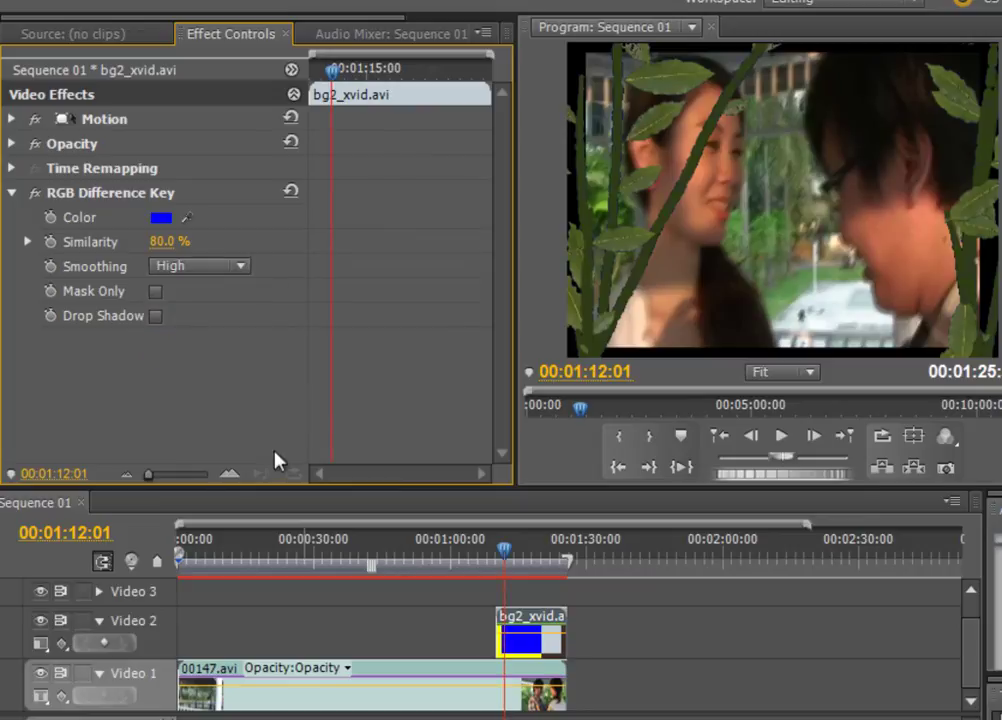
pyautogui.click(156, 316)
pyautogui.click(27, 242)
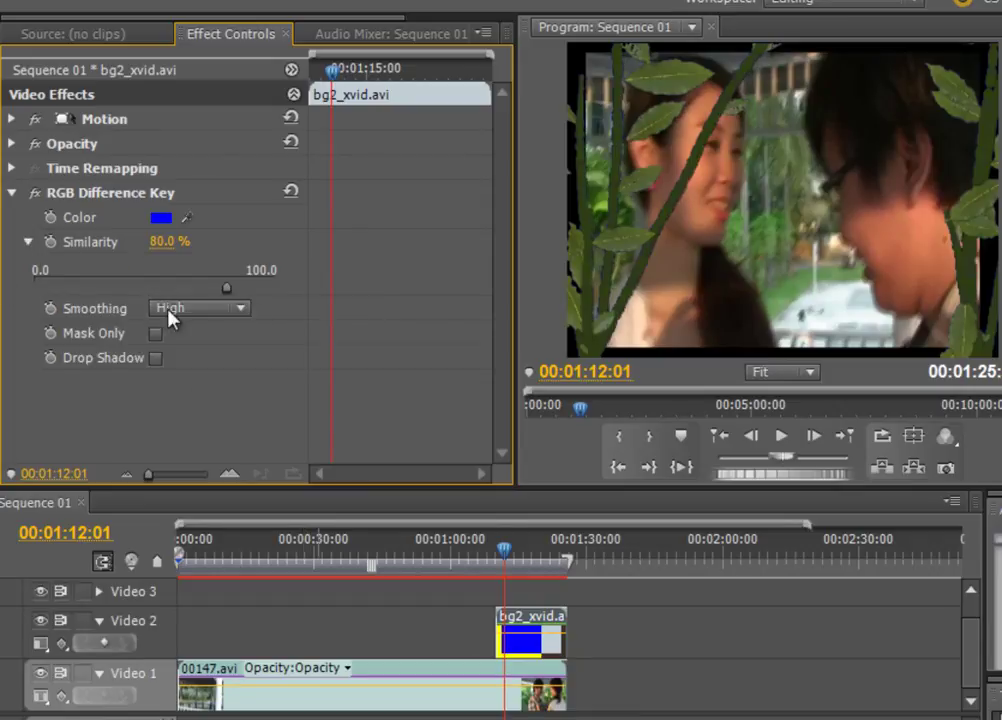
pyautogui.moveTo(225, 283)
pyautogui.mouseDown()
pyautogui.moveTo(251, 285)
pyautogui.moveTo(236, 287)
pyautogui.mouseUp()
# Play the ending from 01:08:24 to 01:22:16 to check the sunflower arch over the couple.
pyautogui.moveTo(527, 566); pyautogui.dragTo(492, 561)
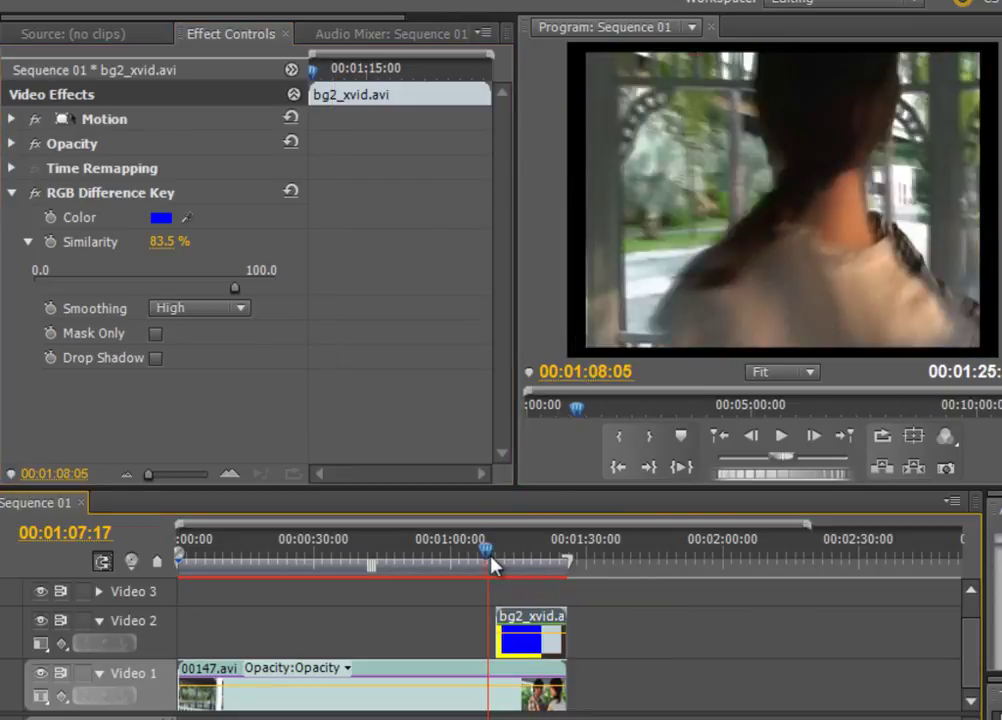
pyautogui.click(781, 440)
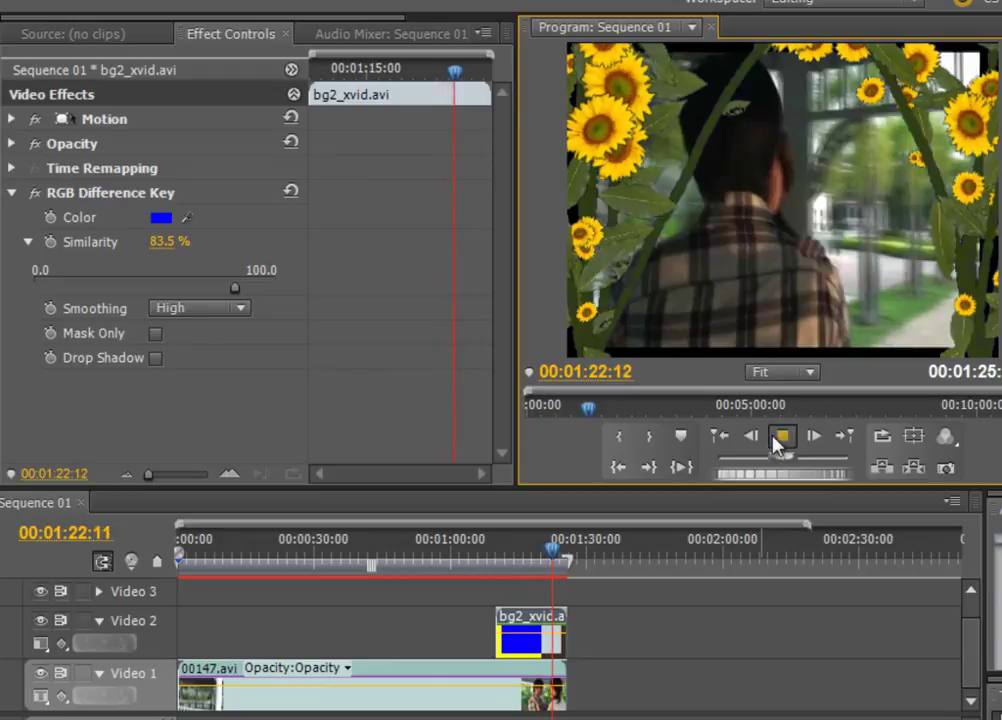
pyautogui.click(780, 437)
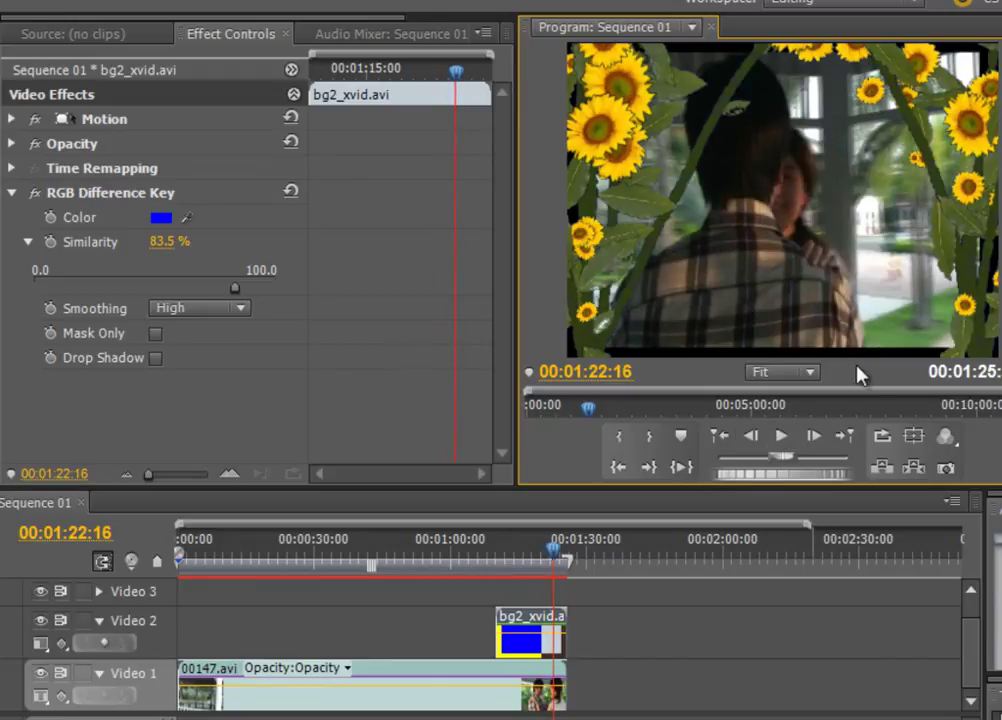